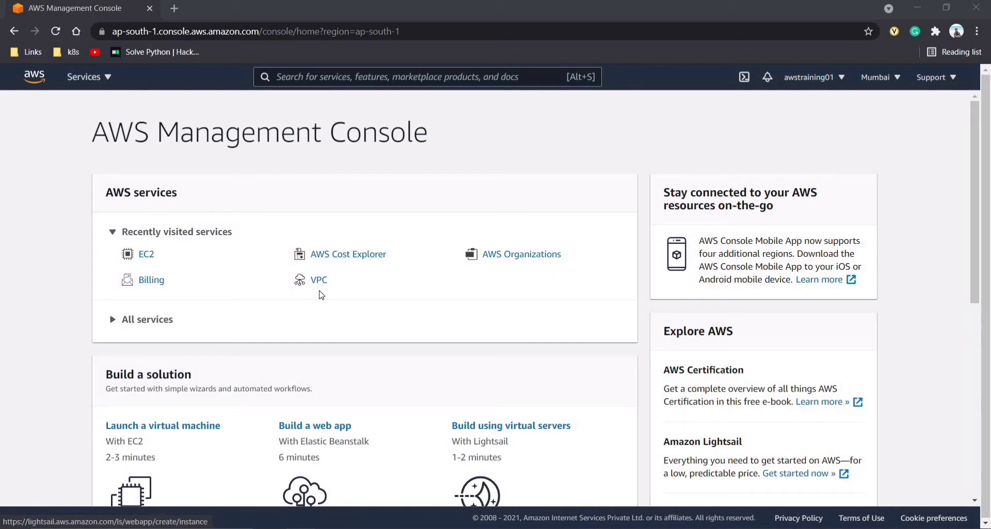
- Search the AWS console for 'ec2'
{"action": "left_click", "coordinate": [281, 77]}
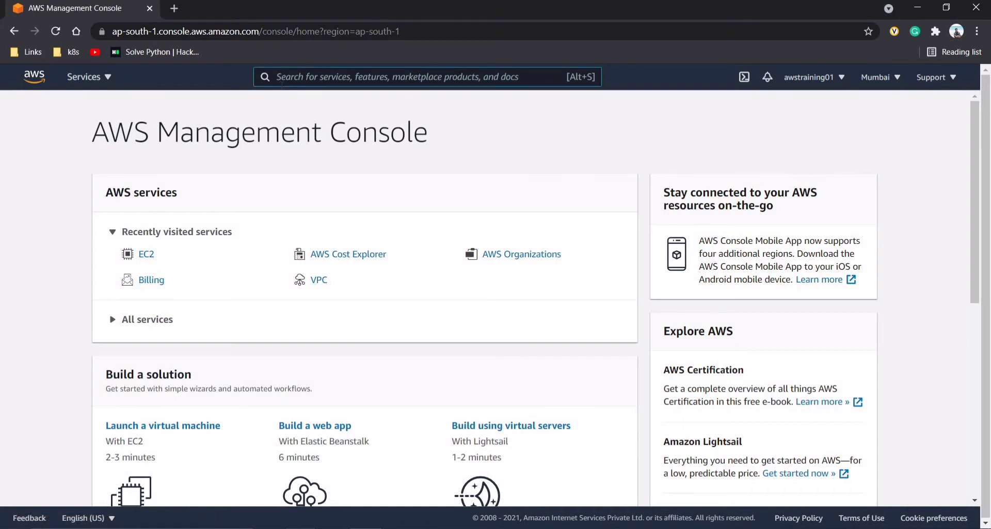
{"action": "type", "text": "ec2"}
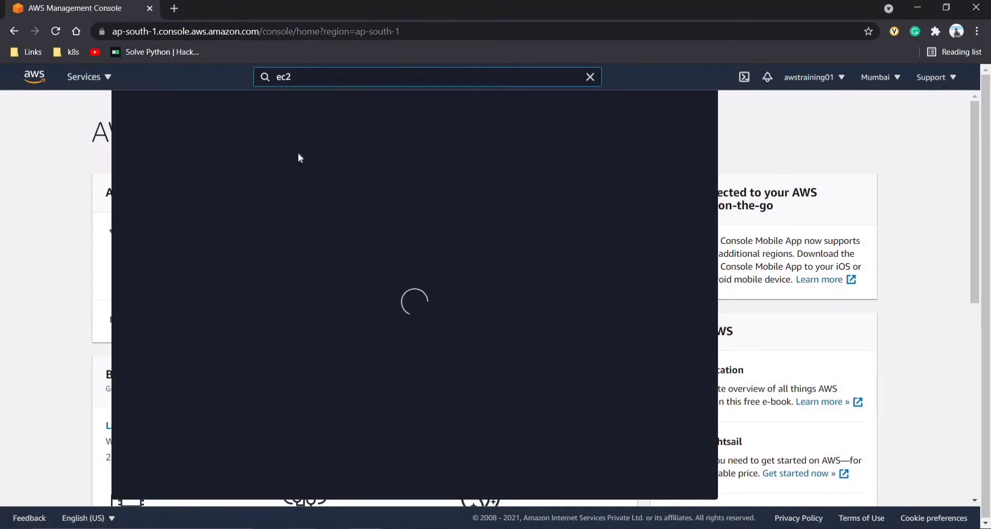
- Open EC2, check the instance list's single terminated t2.micro, then return to the dashboard
{"action": "left_click", "coordinate": [321, 184]}
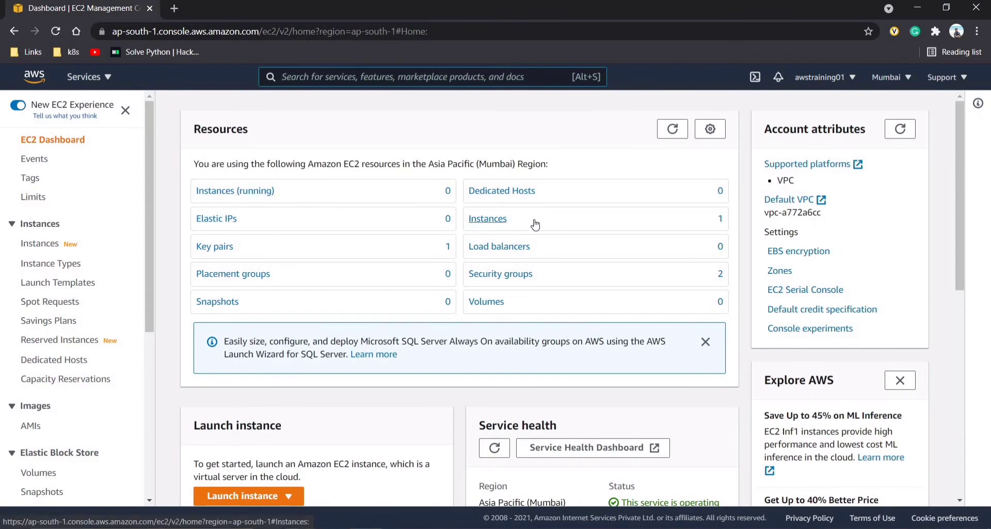
{"action": "left_click", "coordinate": [488, 222]}
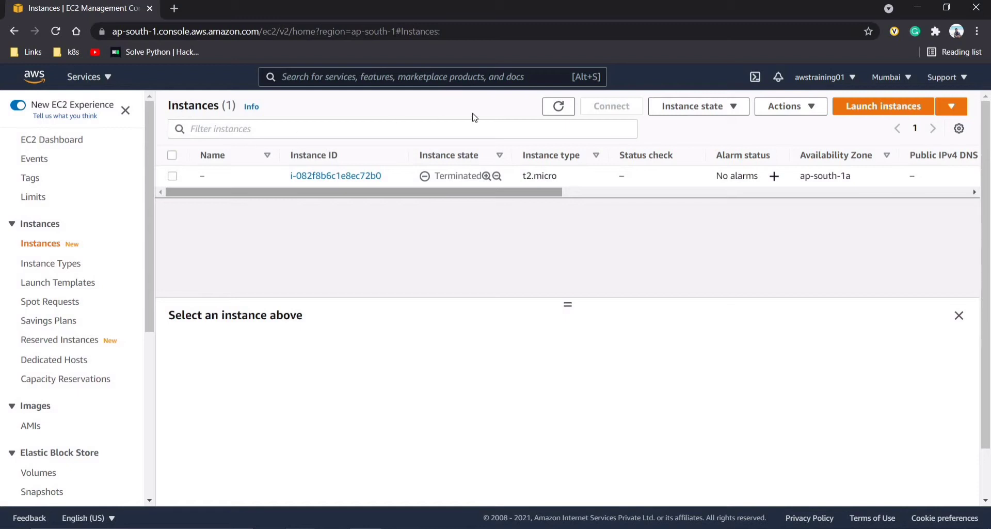
{"action": "left_click", "coordinate": [70, 147]}
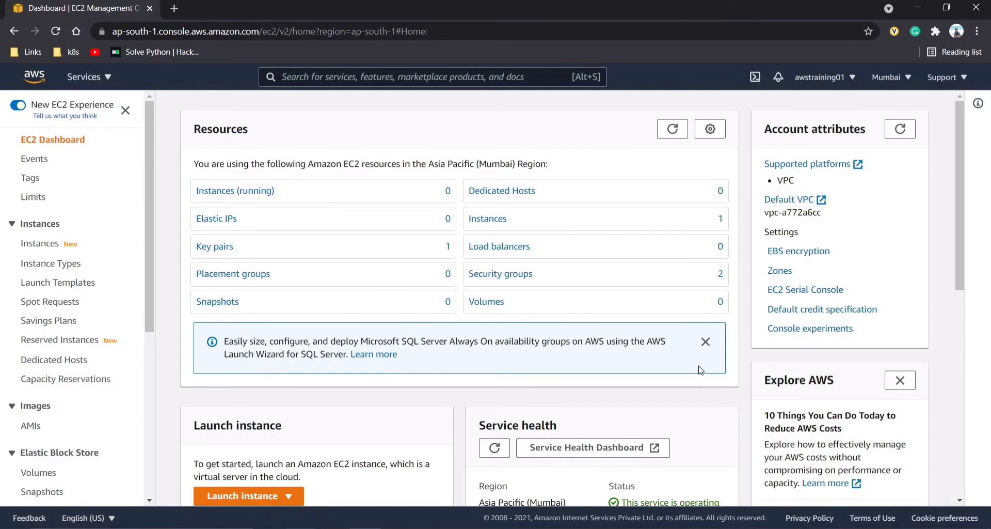
- Scroll the dashboard and highlight the Asia Pacific (Mumbai) region and ap-south zone names
{"action": "scroll", "coordinate": [700, 370], "scroll_direction": "down", "scroll_amount": 2}
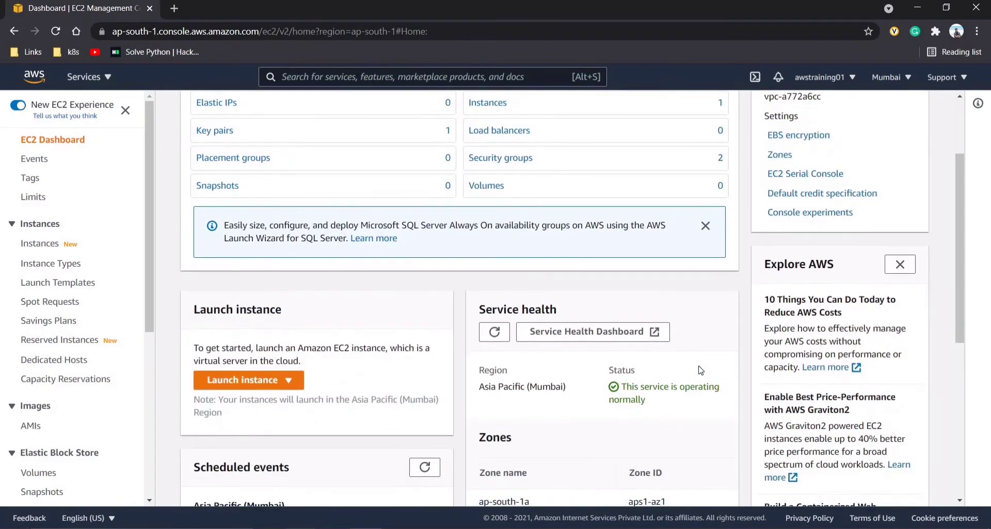
{"action": "scroll", "coordinate": [550, 309], "scroll_direction": "down", "scroll_amount": 2}
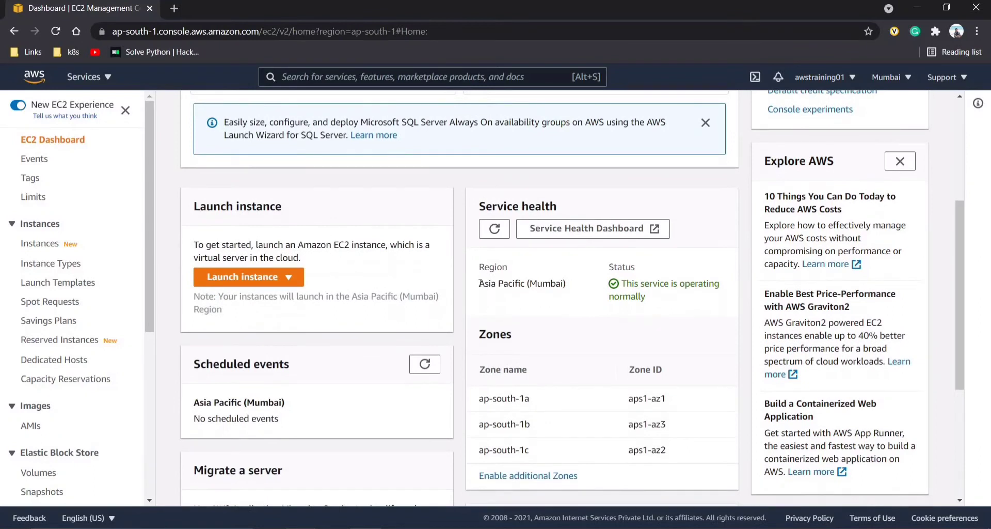
{"action": "mouse_move", "coordinate": [479, 283]}
{"action": "left_mouse_down"}
{"action": "mouse_move", "coordinate": [563, 287]}
{"action": "mouse_move", "coordinate": [534, 344]}
{"action": "mouse_move", "coordinate": [509, 355]}
{"action": "left_mouse_up"}
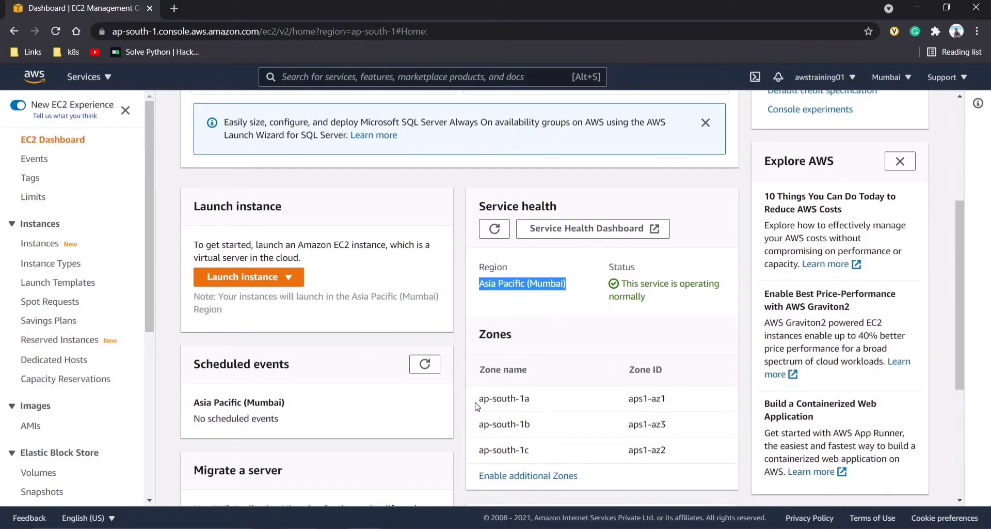
{"action": "left_click_drag", "start_coordinate": [479, 399], "coordinate": [516, 400]}
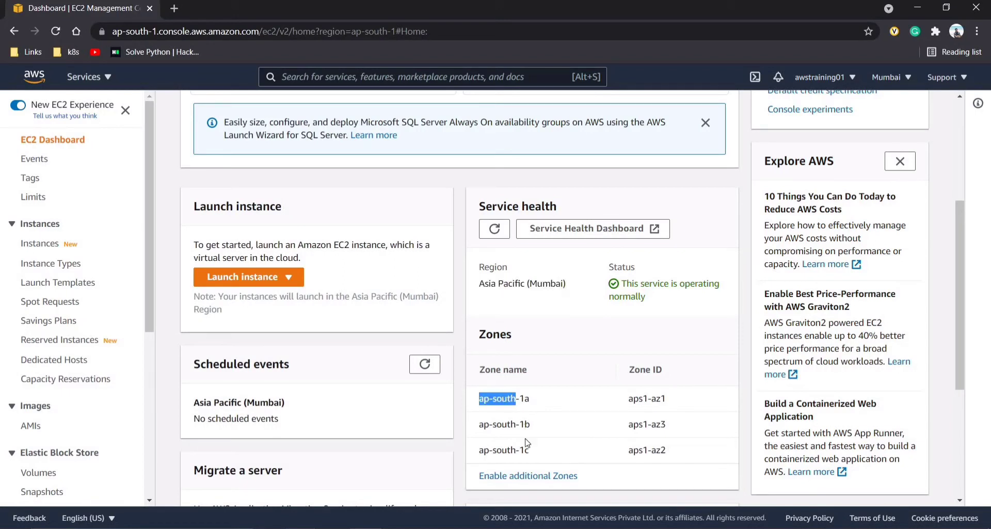
- Start the new-instance wizard from the Launch instance dropdown
{"action": "scroll", "coordinate": [527, 447], "scroll_direction": "up", "scroll_amount": 4}
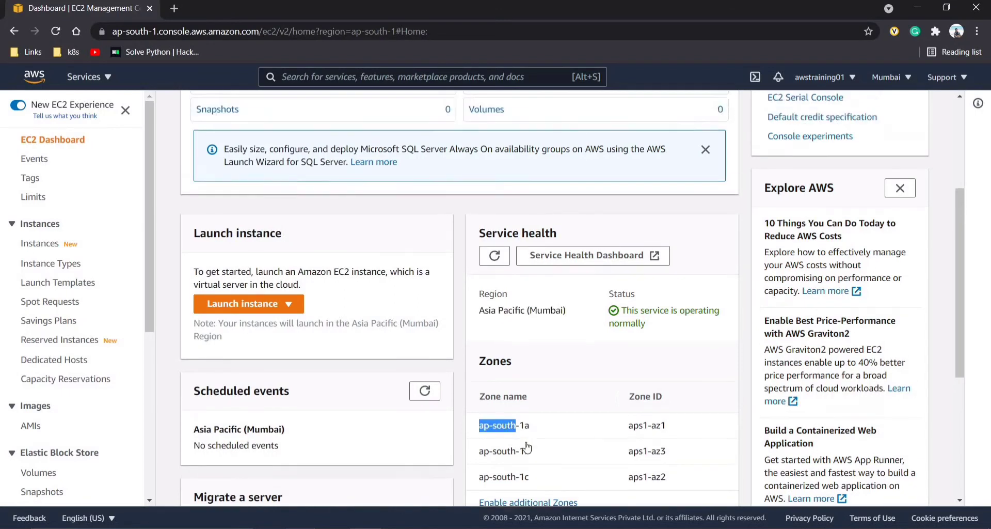
{"action": "scroll", "coordinate": [526, 442], "scroll_direction": "down", "scroll_amount": 3}
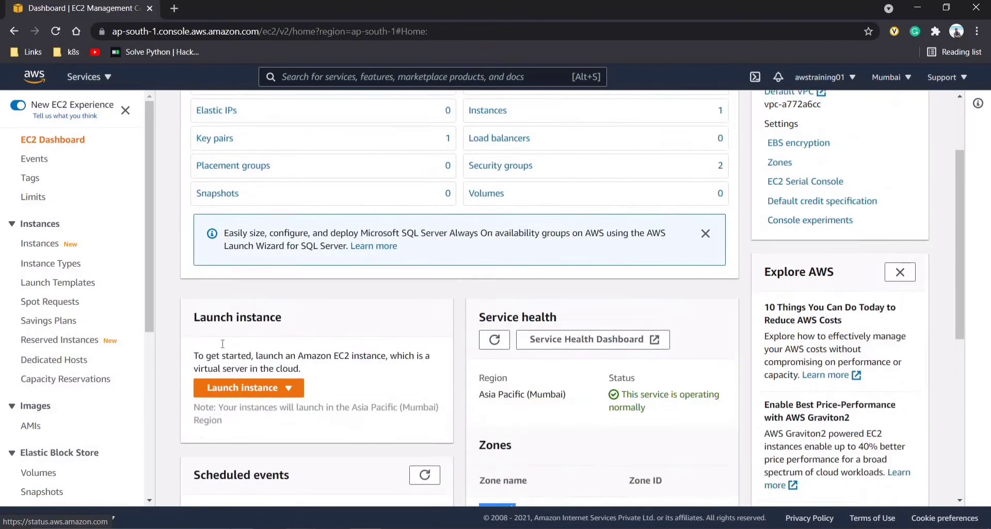
{"action": "left_click", "coordinate": [232, 315]}
{"action": "left_click", "coordinate": [231, 333]}
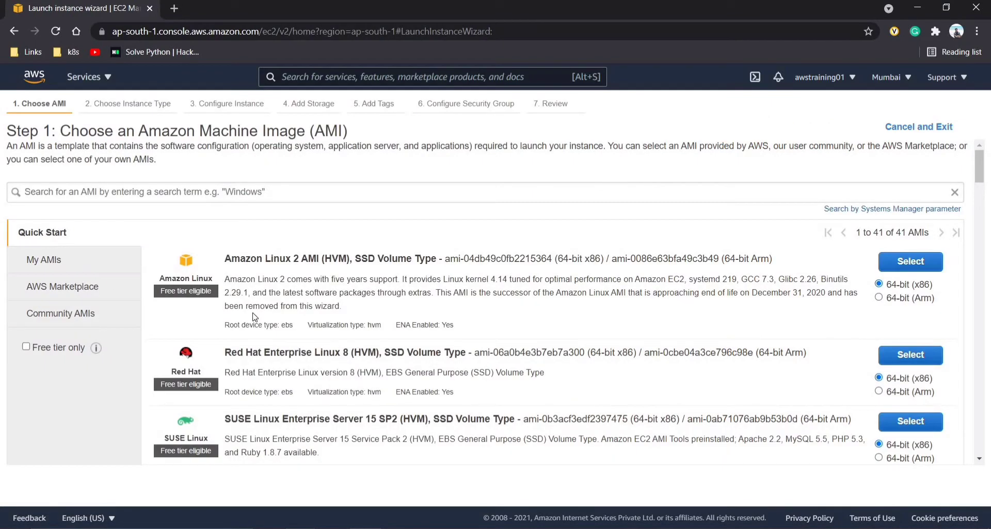
- Browse through the Quick Start AMI list
{"action": "scroll", "coordinate": [254, 317], "scroll_direction": "down", "scroll_amount": 2}
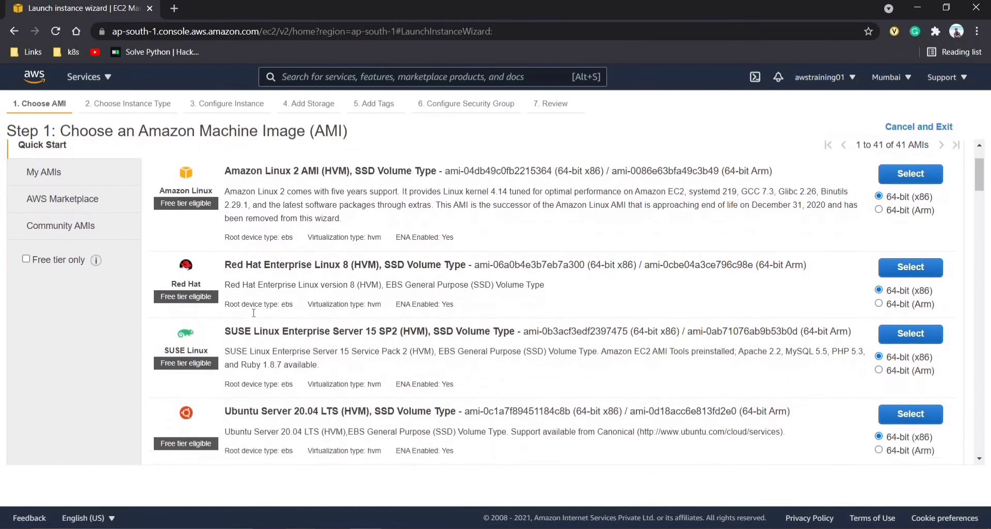
{"action": "scroll", "coordinate": [254, 313], "scroll_direction": "down", "scroll_amount": 4}
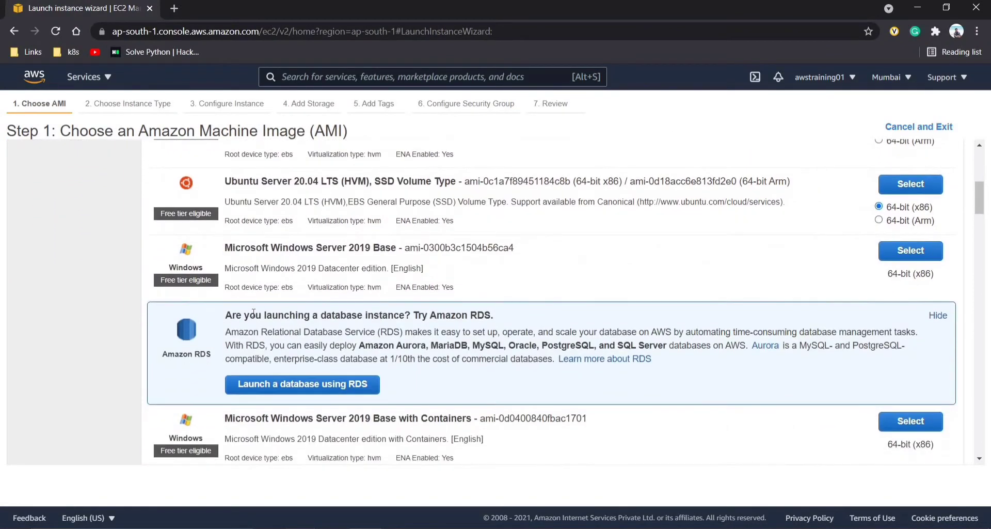
{"action": "scroll", "coordinate": [253, 313], "scroll_direction": "down", "scroll_amount": 5}
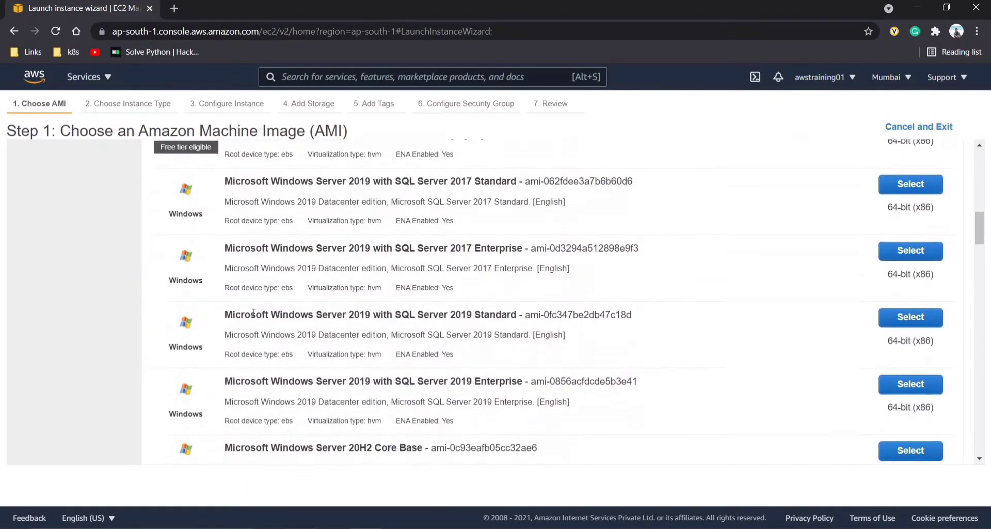
{"action": "scroll", "coordinate": [253, 316], "scroll_direction": "up", "scroll_amount": 6}
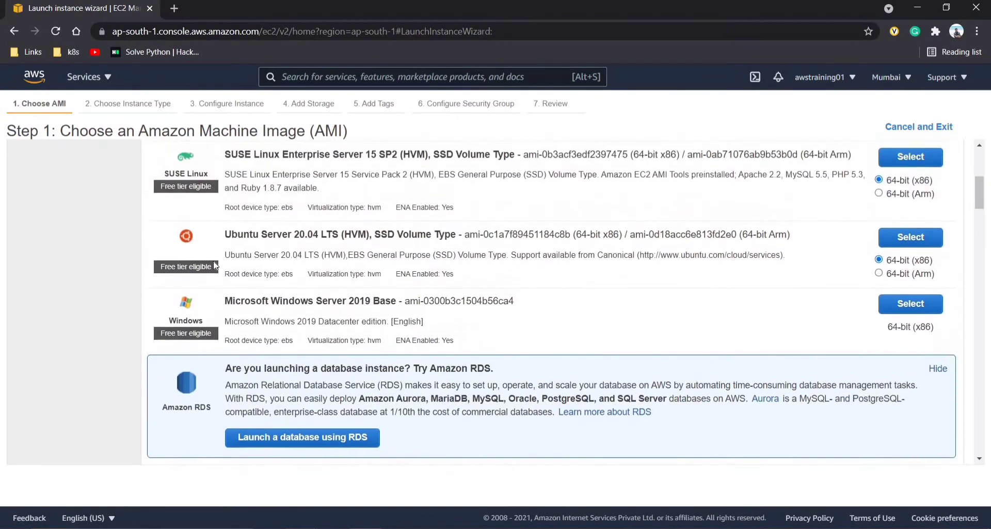
{"action": "scroll", "coordinate": [216, 265], "scroll_direction": "up", "scroll_amount": 4}
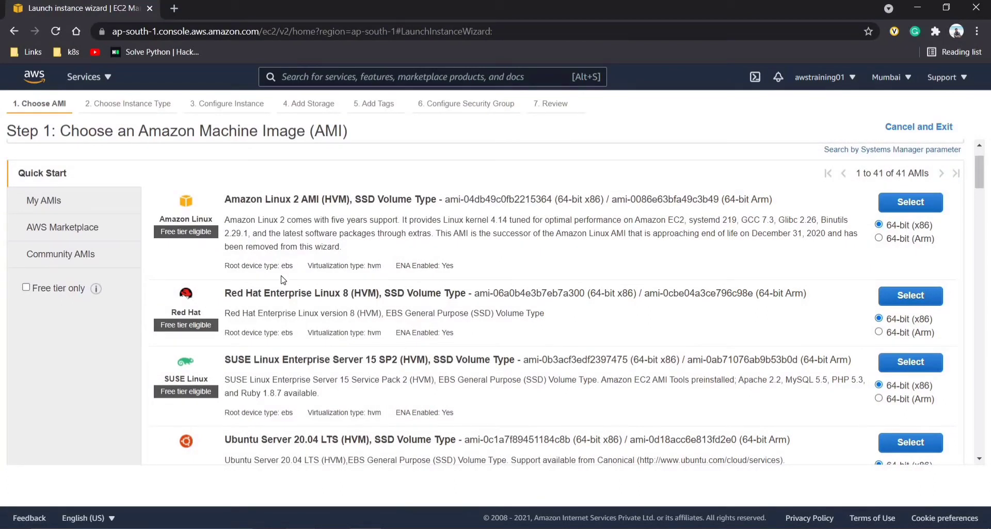
- Return to the console and check My AMIs, which shows none created
{"action": "key", "text": "super+Tab"}
{"action": "left_click", "coordinate": [137, 177]}
{"action": "scroll", "coordinate": [56, 225], "scroll_direction": "down", "scroll_amount": 1}
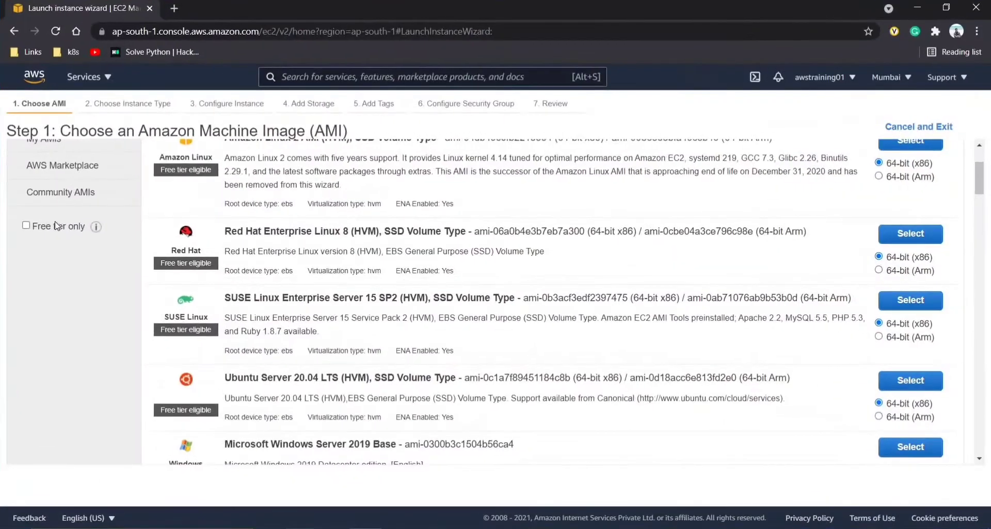
{"action": "scroll", "coordinate": [57, 226], "scroll_direction": "up", "scroll_amount": 2}
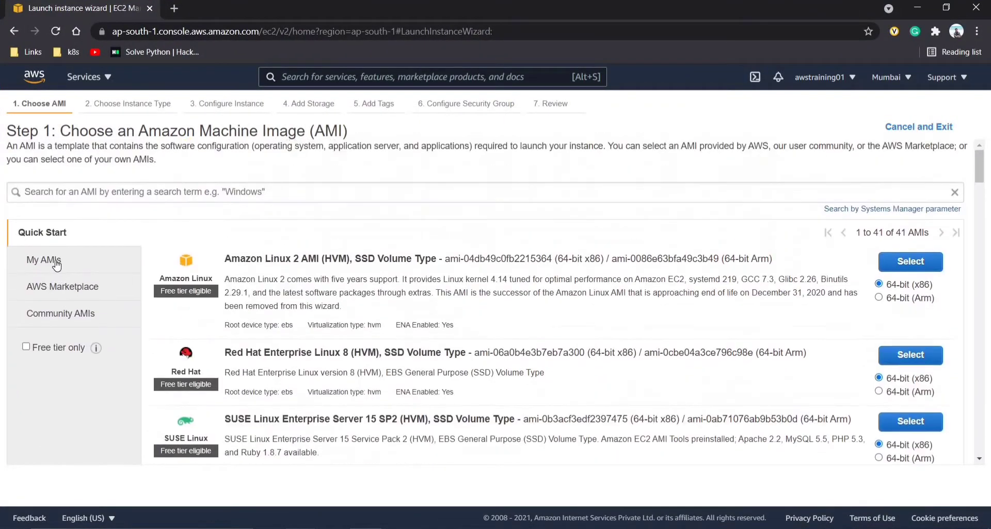
{"action": "left_click", "coordinate": [57, 265]}
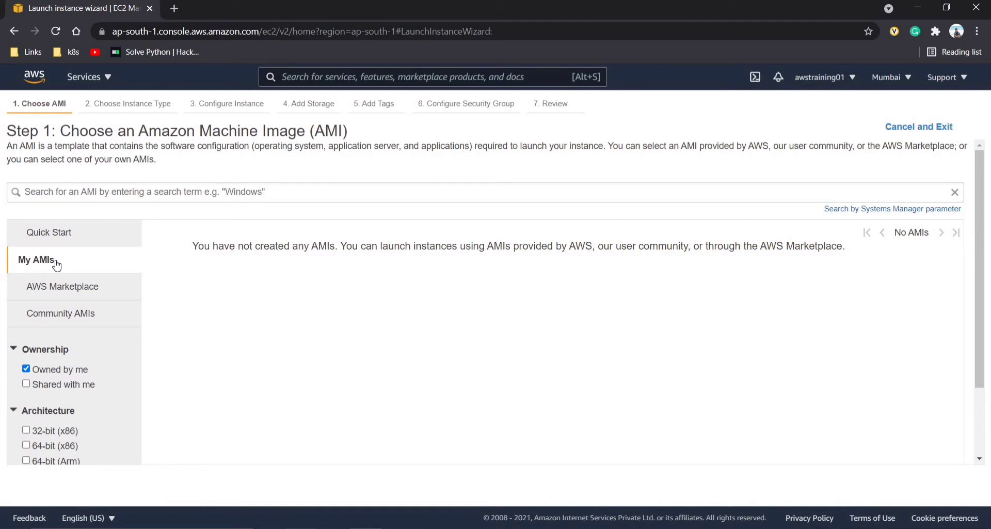
- Look through Marketplace and Community AMIs, then select Ubuntu Server 20.04 LTS from Quick Start
{"action": "left_click", "coordinate": [63, 295]}
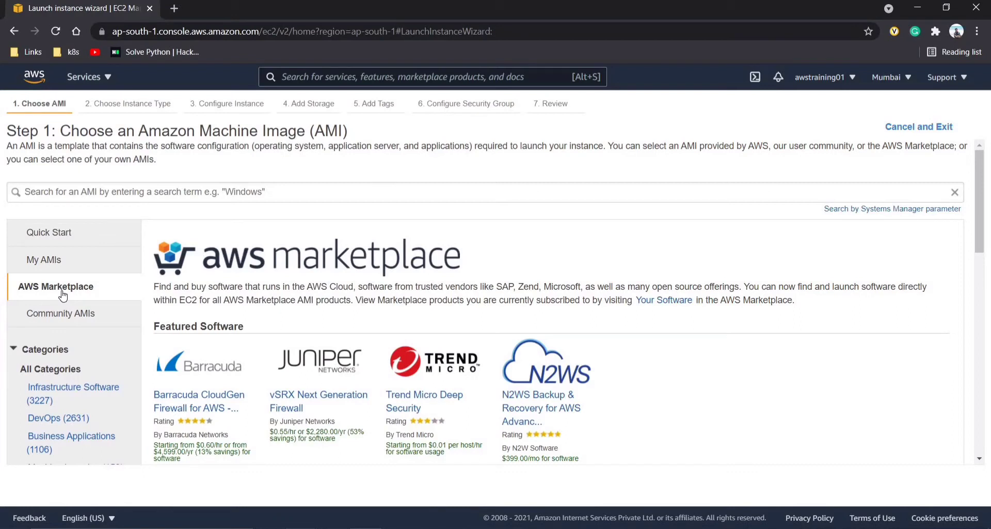
{"action": "left_click", "coordinate": [67, 320]}
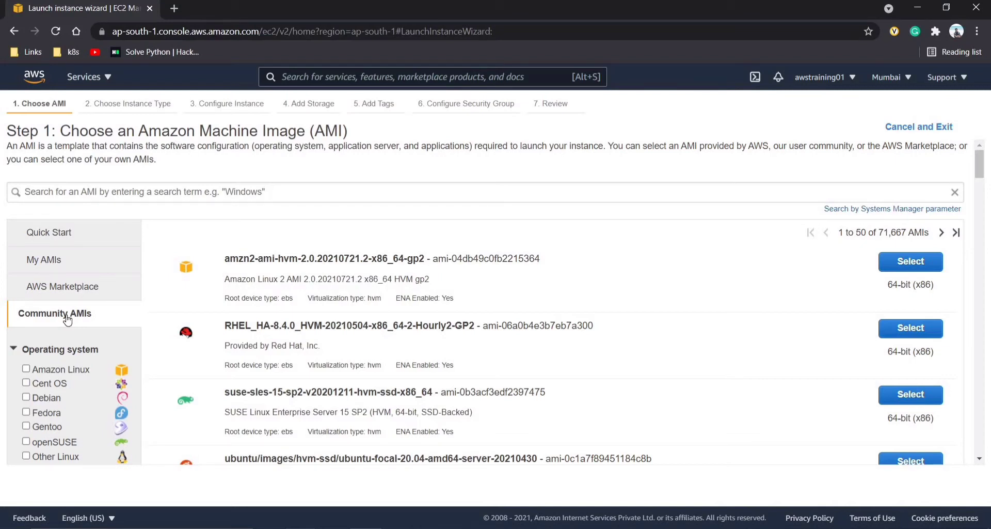
{"action": "left_click", "coordinate": [63, 239]}
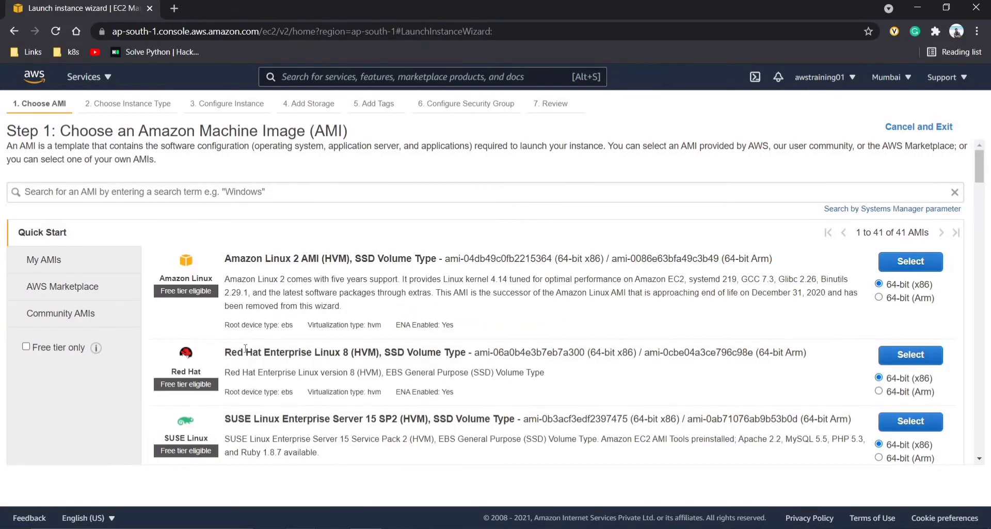
{"action": "scroll", "coordinate": [245, 349], "scroll_direction": "down", "scroll_amount": 3}
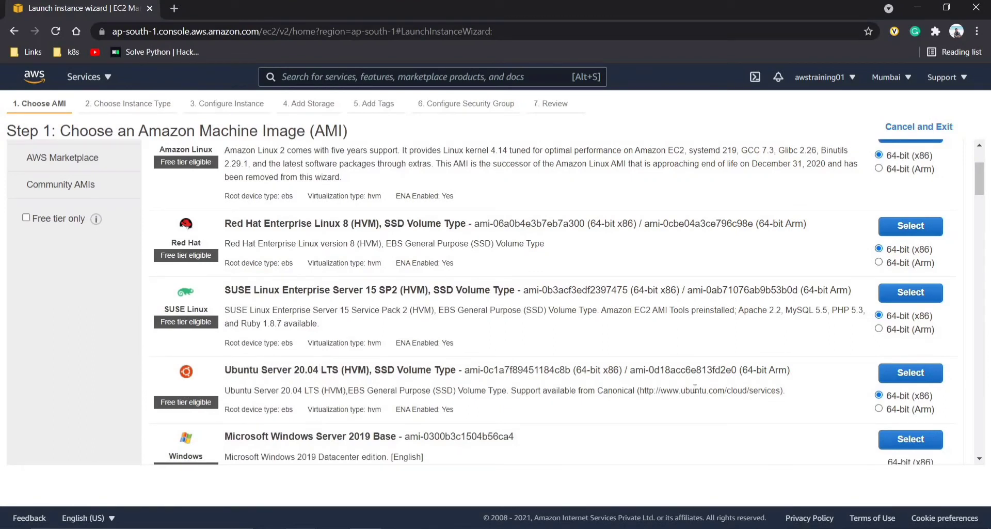
{"action": "left_click", "coordinate": [928, 380]}
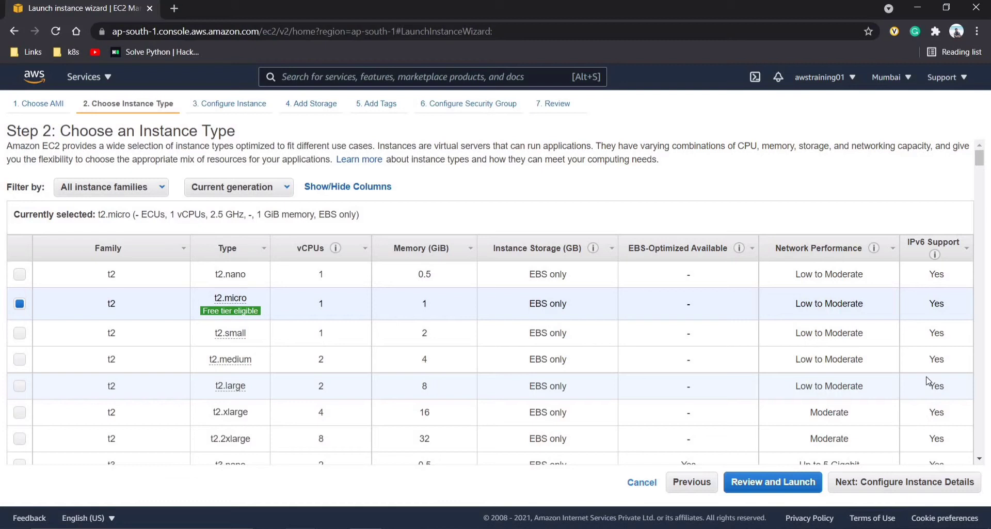
{"action": "scroll", "coordinate": [928, 381], "scroll_direction": "down", "scroll_amount": 10}
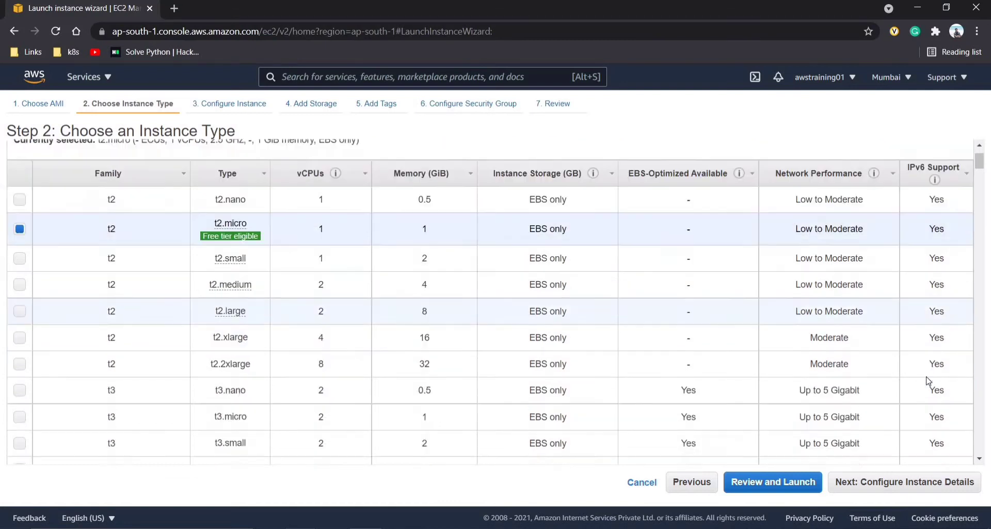
{"action": "scroll", "coordinate": [928, 381], "scroll_direction": "down", "scroll_amount": 10}
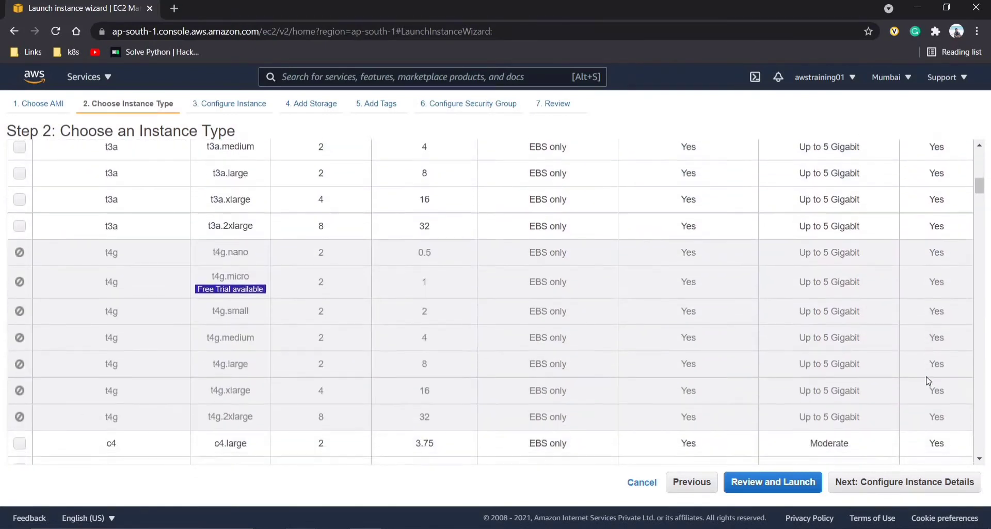
{"action": "scroll", "coordinate": [928, 381], "scroll_direction": "down", "scroll_amount": 4}
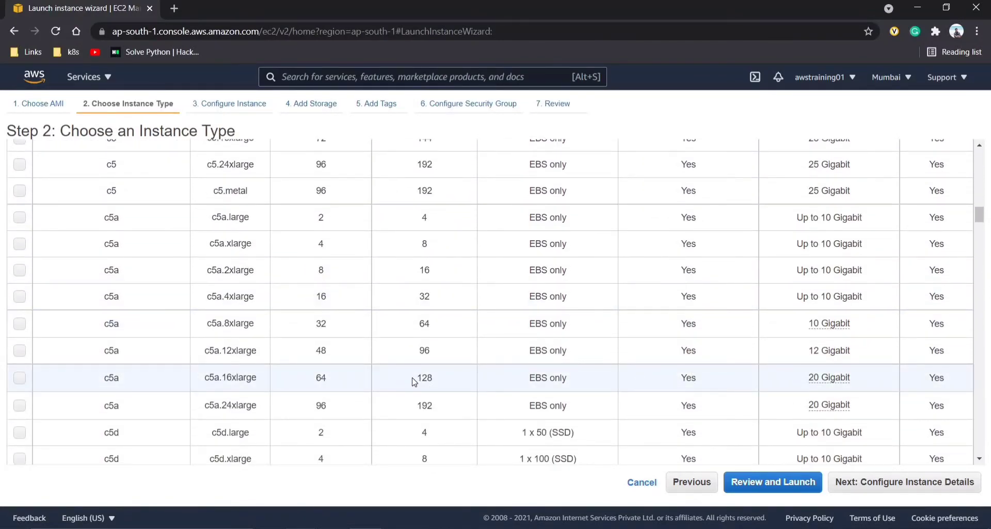
{"action": "scroll", "coordinate": [413, 382], "scroll_direction": "up", "scroll_amount": 4}
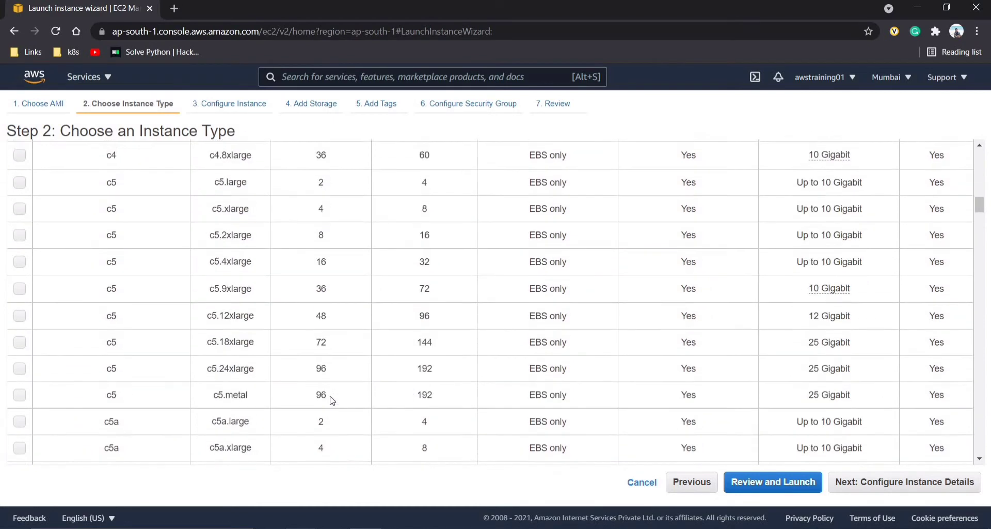
{"action": "scroll", "coordinate": [411, 403], "scroll_direction": "down", "scroll_amount": 3}
{"action": "scroll", "coordinate": [419, 344], "scroll_direction": "up", "scroll_amount": 6}
{"action": "scroll", "coordinate": [421, 344], "scroll_direction": "up", "scroll_amount": 6}
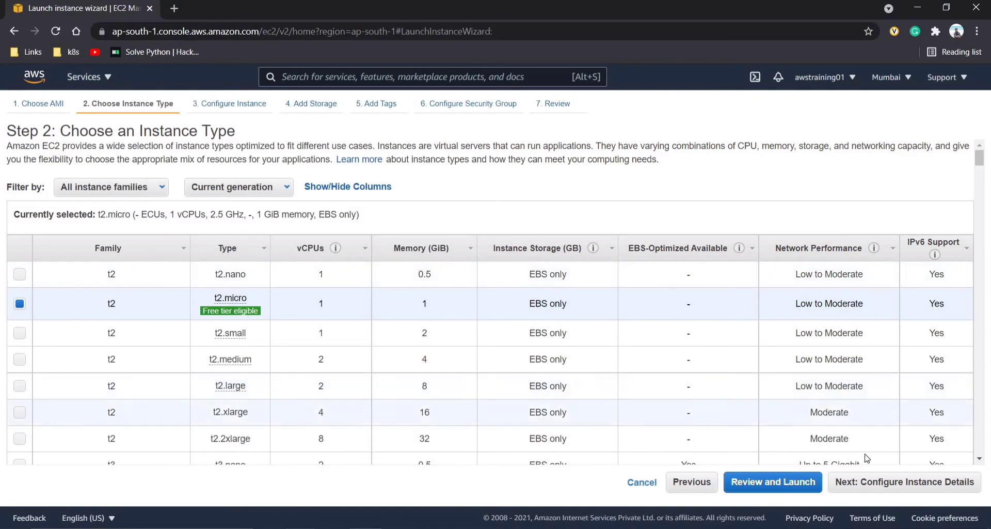
- Advance to instance details, preview spot pricing and maximum price, then revert to on-demand
{"action": "left_click", "coordinate": [870, 485]}
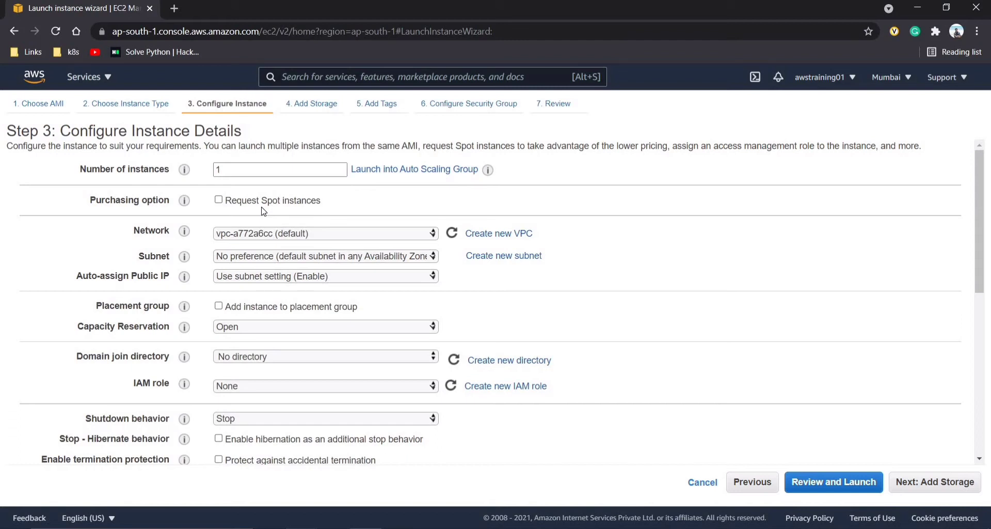
{"action": "left_click", "coordinate": [218, 201]}
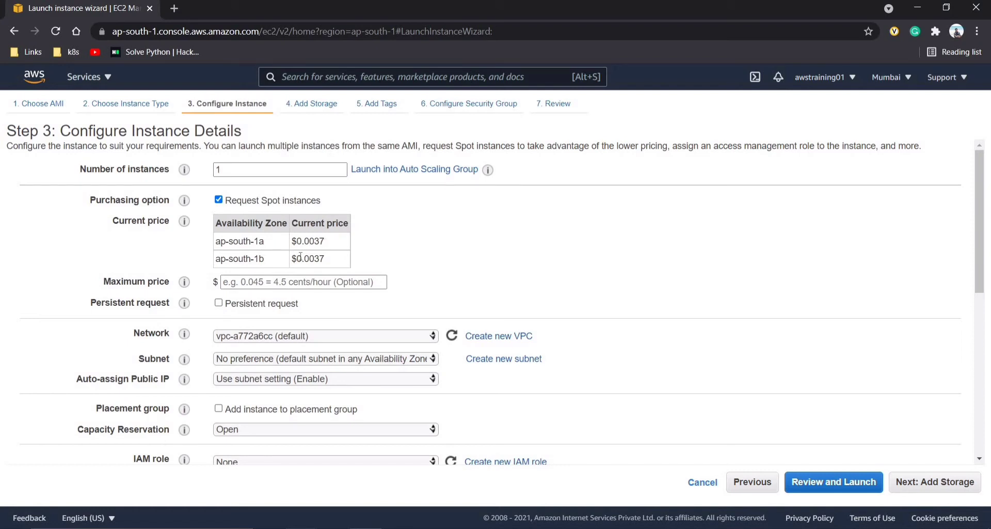
{"action": "left_click", "coordinate": [266, 286]}
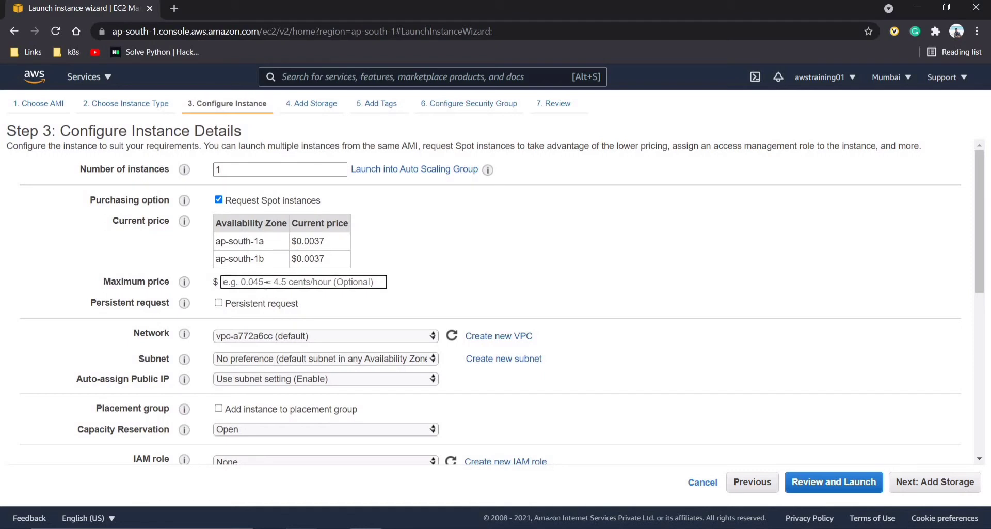
{"action": "left_click", "coordinate": [219, 201]}
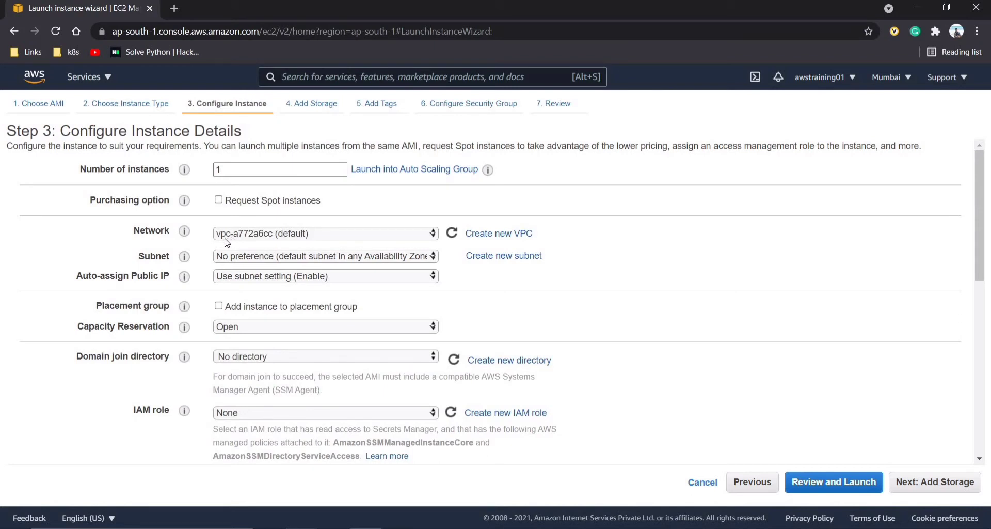
{"action": "left_click", "coordinate": [228, 239]}
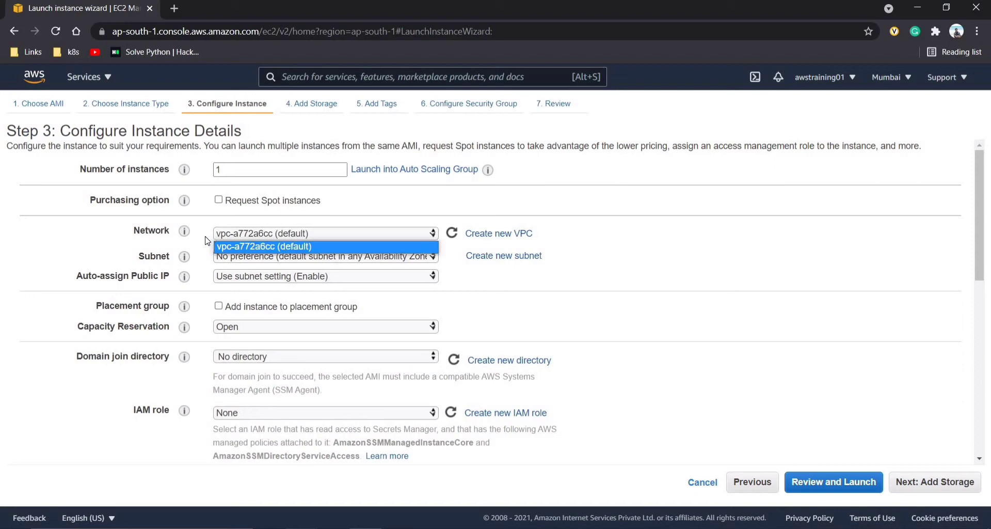
{"action": "left_click", "coordinate": [225, 238]}
{"action": "left_click", "coordinate": [226, 238]}
{"action": "left_click", "coordinate": [207, 258]}
{"action": "left_click", "coordinate": [167, 257]}
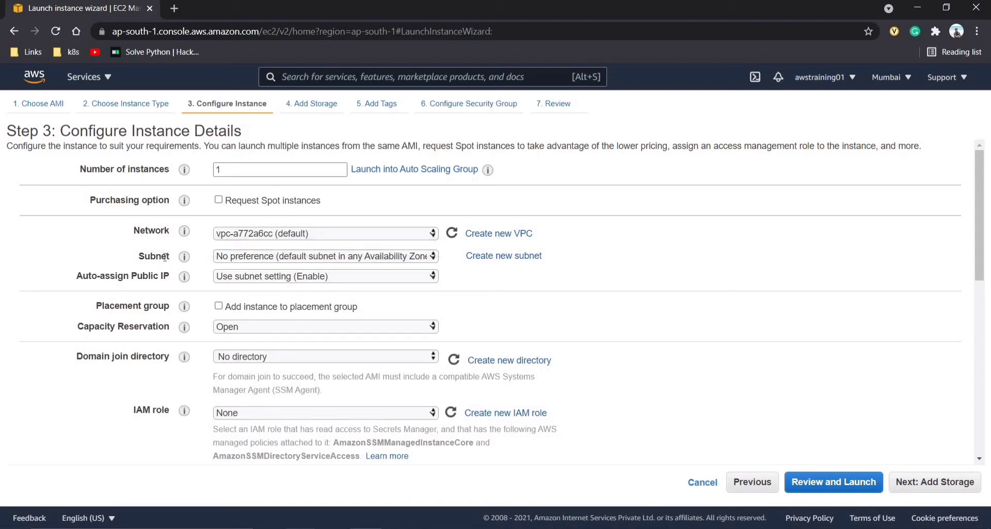
{"action": "left_click", "coordinate": [220, 260]}
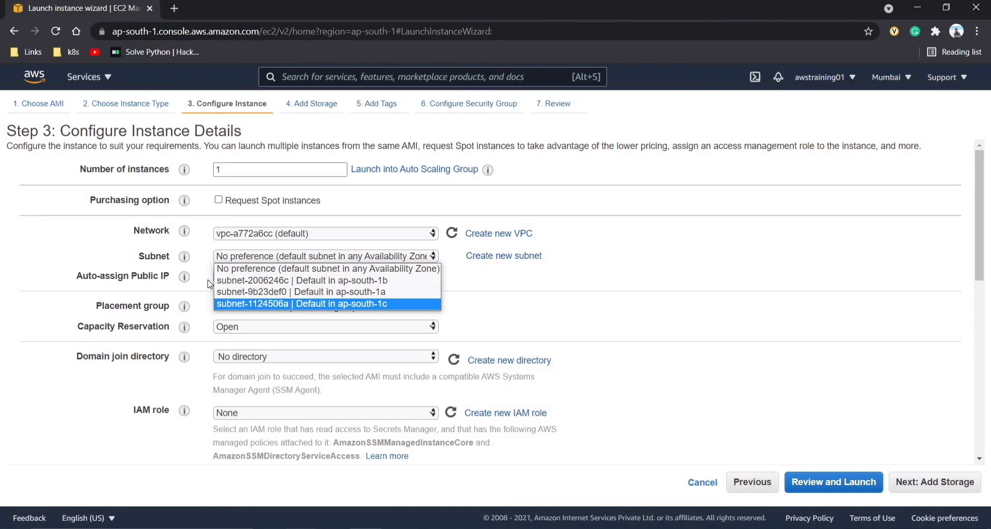
{"action": "left_click", "coordinate": [205, 278]}
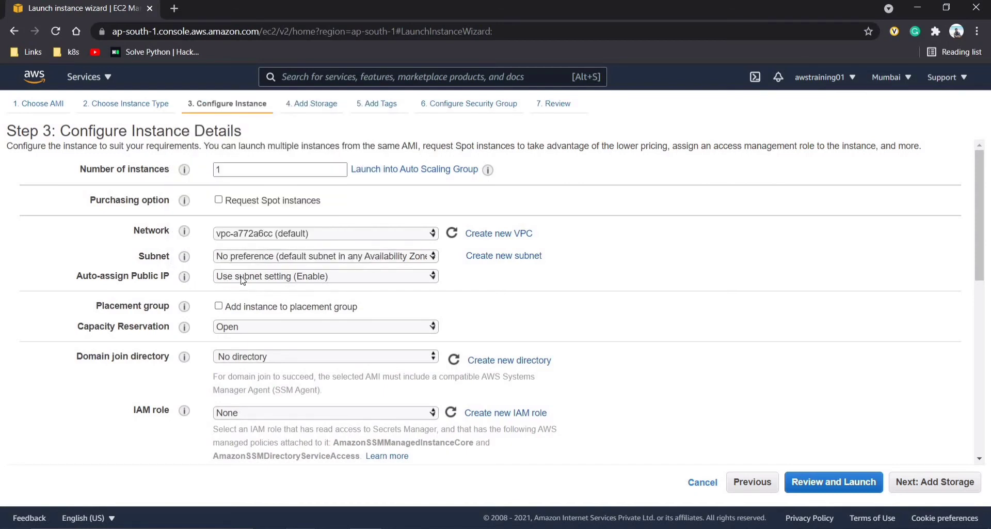
{"action": "left_click", "coordinate": [266, 276]}
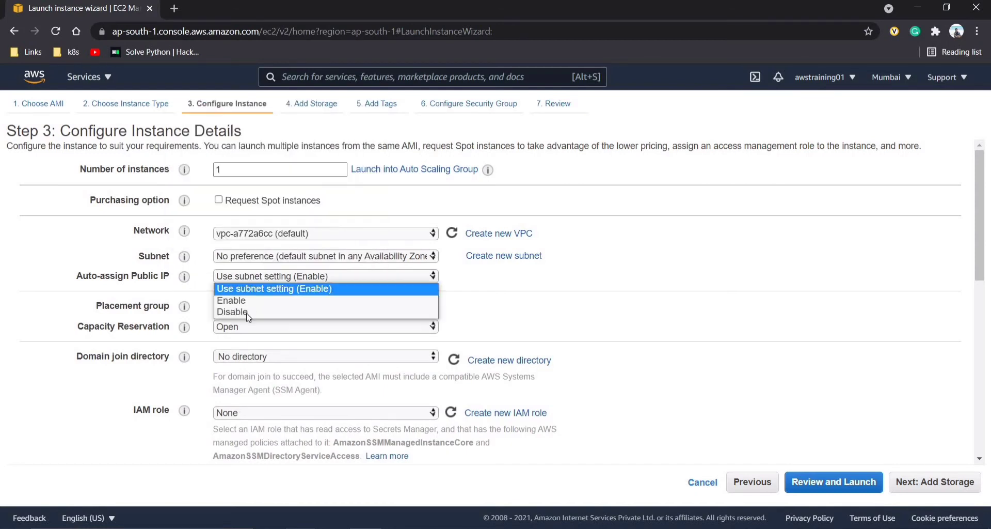
- Leave public IP, user data and other instance details at defaults and continue
{"action": "left_click", "coordinate": [205, 282]}
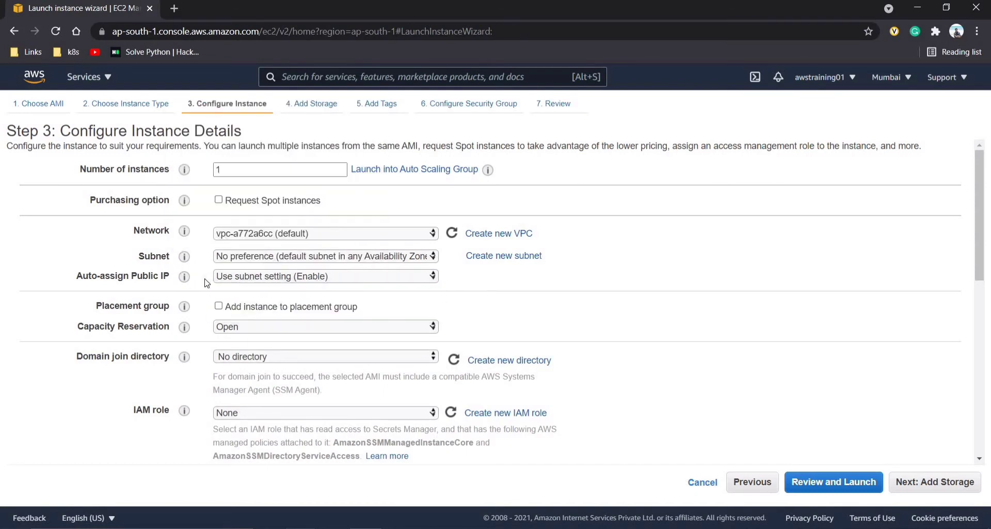
{"action": "scroll", "coordinate": [205, 282], "scroll_direction": "down", "scroll_amount": 3}
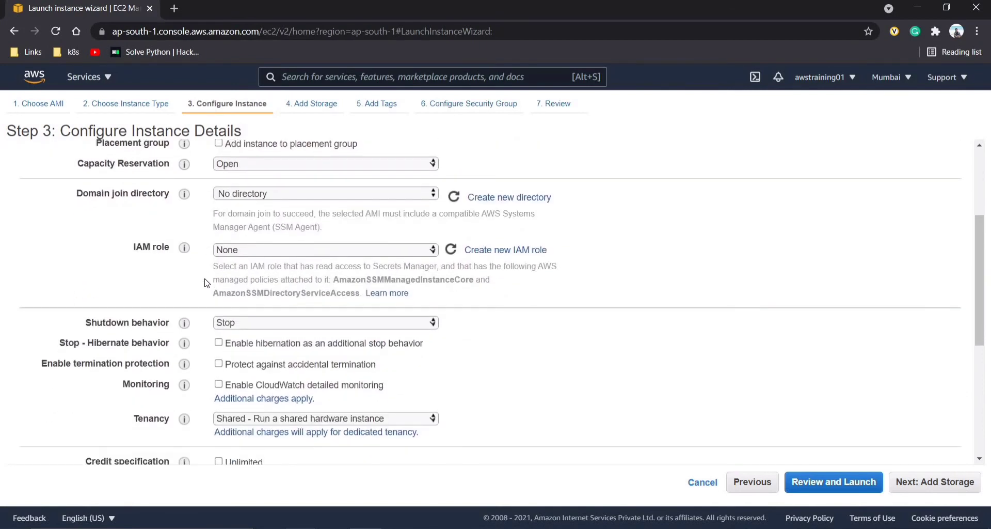
{"action": "scroll", "coordinate": [205, 282], "scroll_direction": "down", "scroll_amount": 1}
{"action": "scroll", "coordinate": [206, 282], "scroll_direction": "down", "scroll_amount": 2}
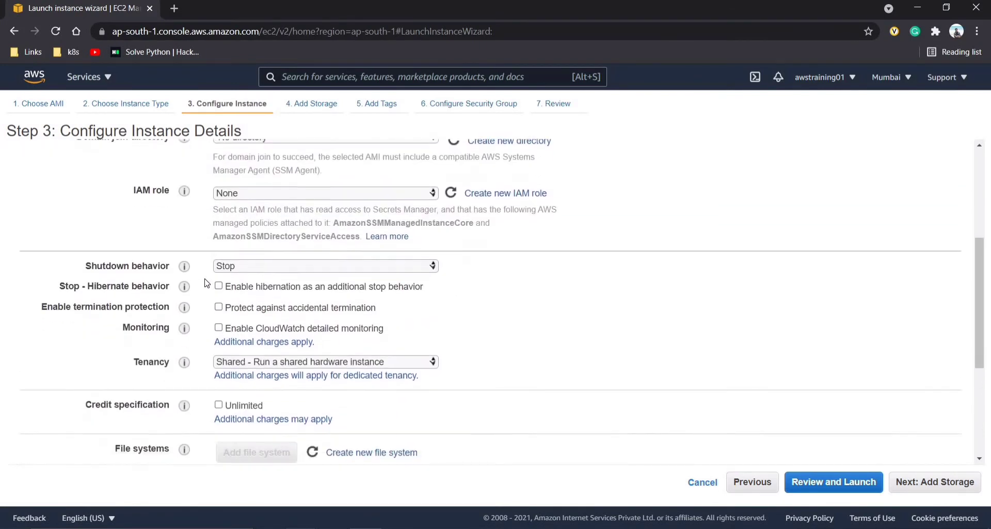
{"action": "scroll", "coordinate": [205, 282], "scroll_direction": "down", "scroll_amount": 2}
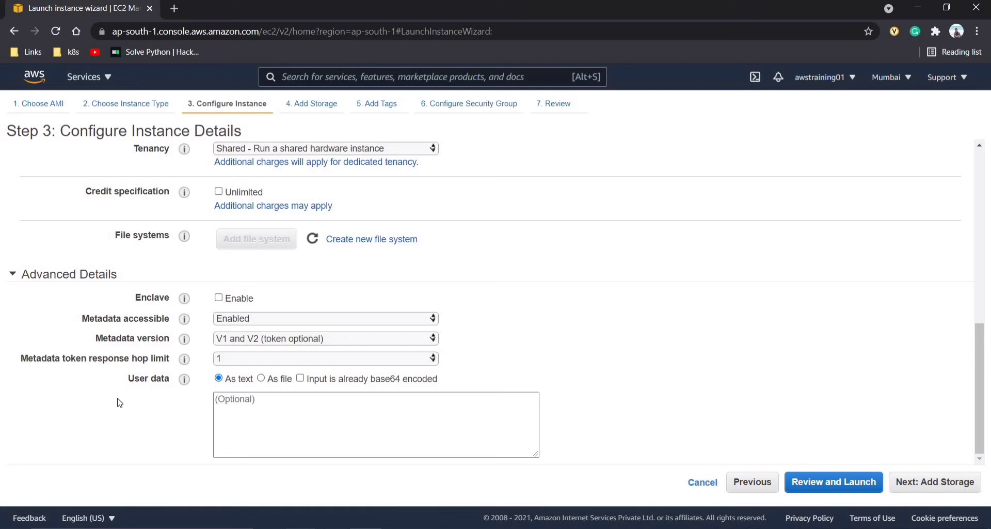
{"action": "left_click", "coordinate": [242, 412]}
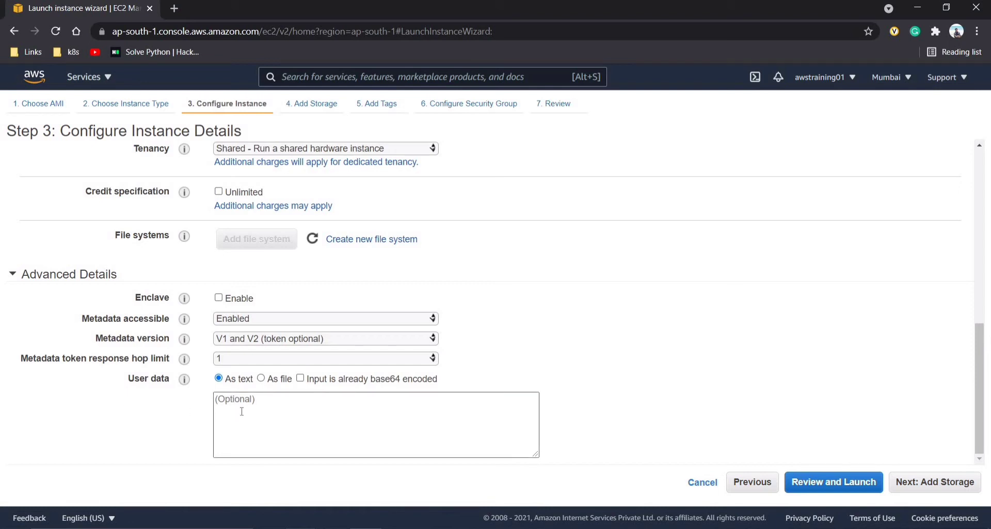
{"action": "left_click", "coordinate": [895, 485]}
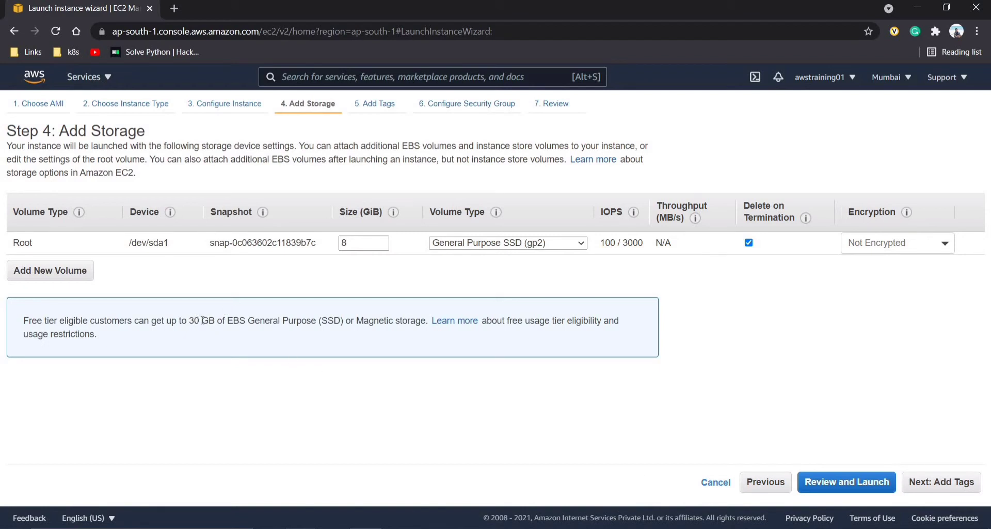
- Change the root volume size from 8 GiB to 20 GiB
{"action": "double_click", "coordinate": [360, 242]}
{"action": "left_click", "coordinate": [360, 243]}
{"action": "key", "text": "BackSpace"}
{"action": "type", "text": "30"}
{"action": "key", "text": "BackSpace"}
{"action": "key", "text": "BackSpace"}
{"action": "type", "text": "20"}
{"action": "left_click", "coordinate": [459, 253]}
- Keep General Purpose SSD (gp2) and no encryption, then proceed to Add Tags
{"action": "left_click", "coordinate": [445, 246]}
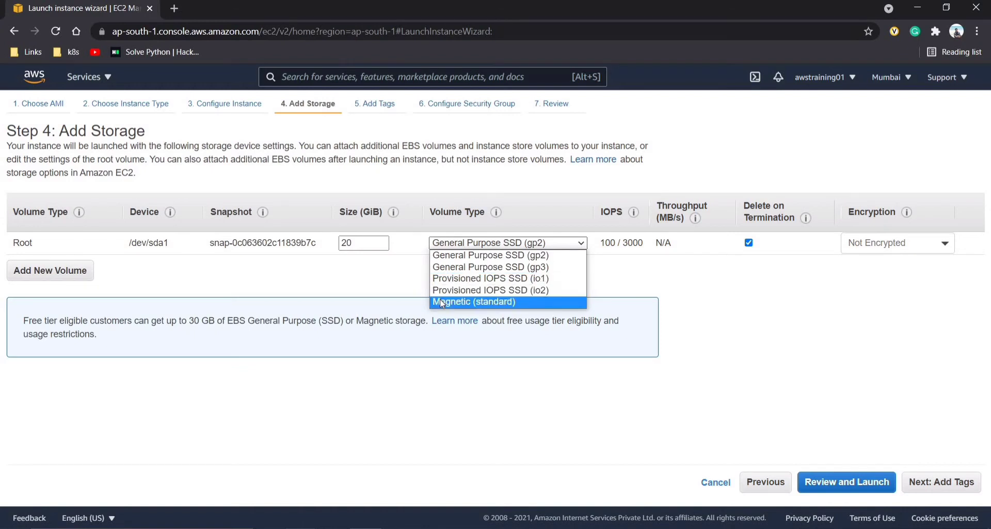
{"action": "left_click", "coordinate": [443, 256]}
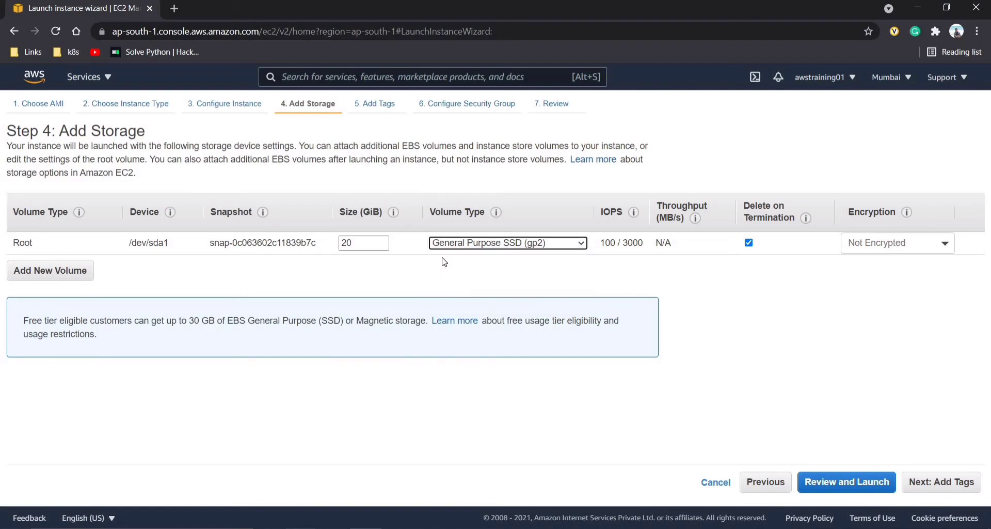
{"action": "mouse_move", "coordinate": [607, 252]}
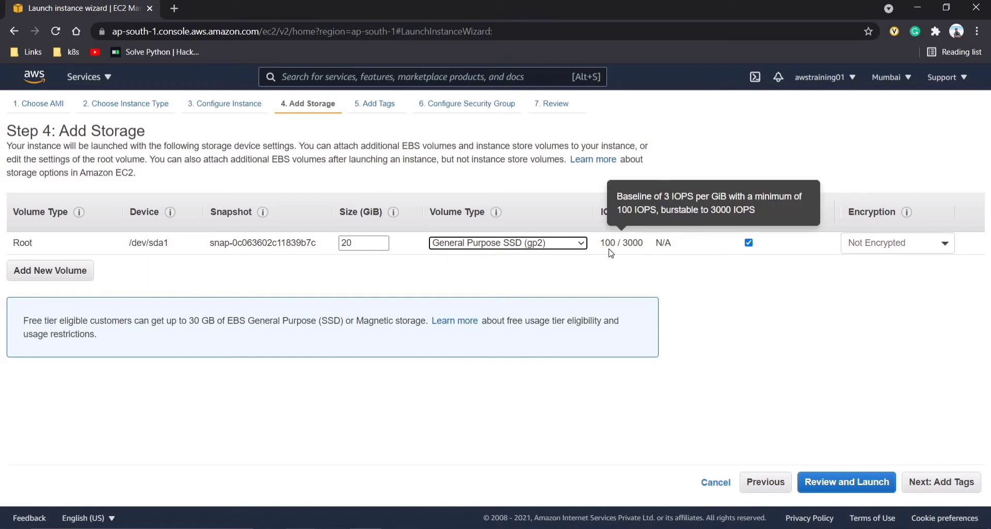
{"action": "left_click", "coordinate": [861, 246]}
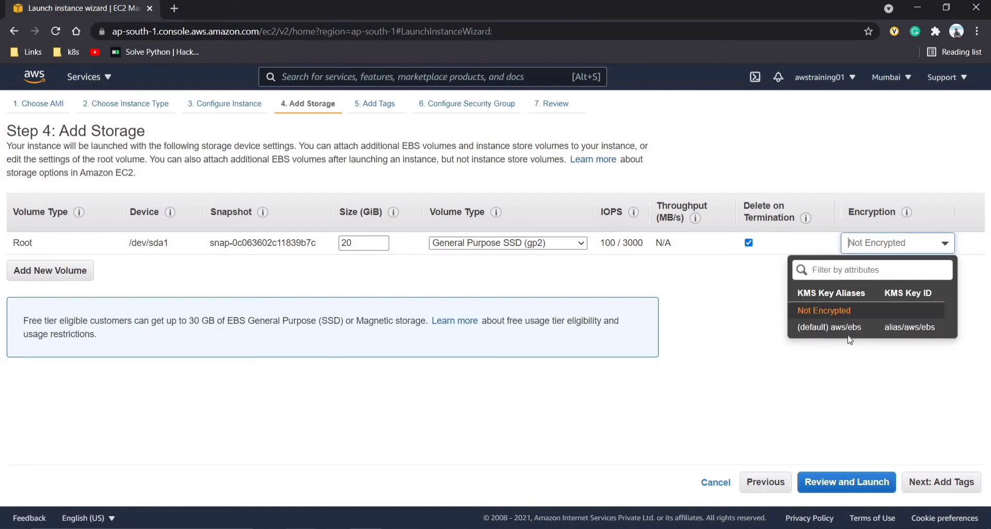
{"action": "left_click", "coordinate": [788, 353]}
{"action": "left_click", "coordinate": [924, 485]}
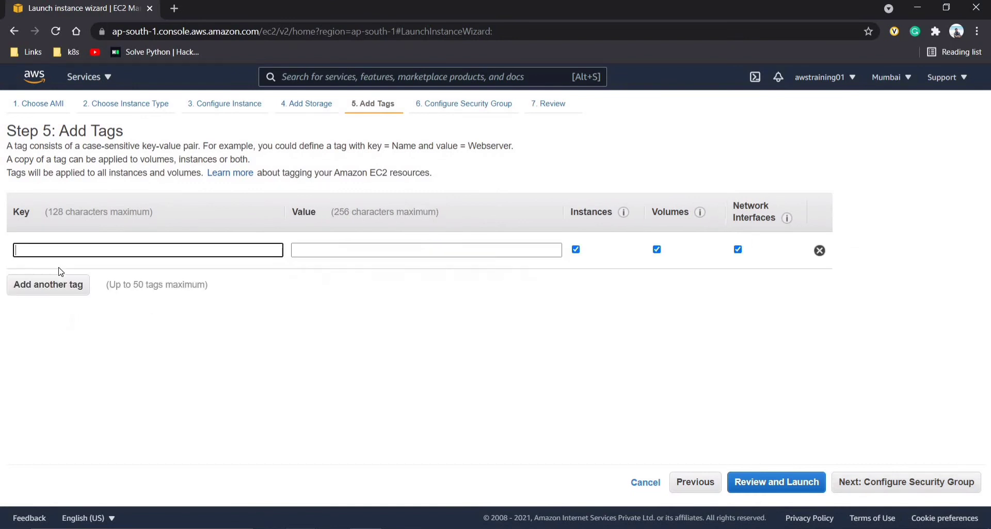
- Add a tag with key 'name' and value 'Ubuntu', then proceed to security groups
{"action": "type", "text": "name"}
{"action": "key", "text": "Tab"}
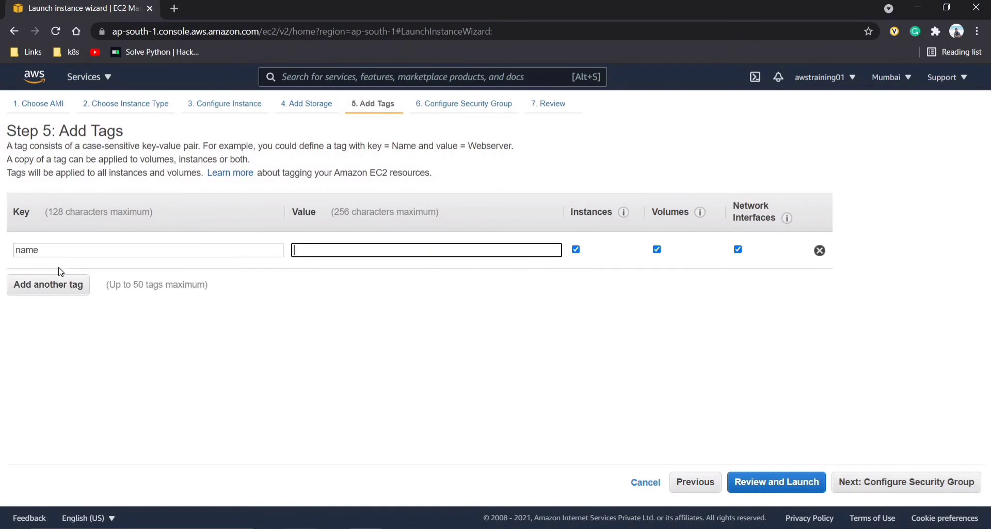
{"action": "type", "text": "buntu"}
{"action": "left_click", "coordinate": [879, 487]}
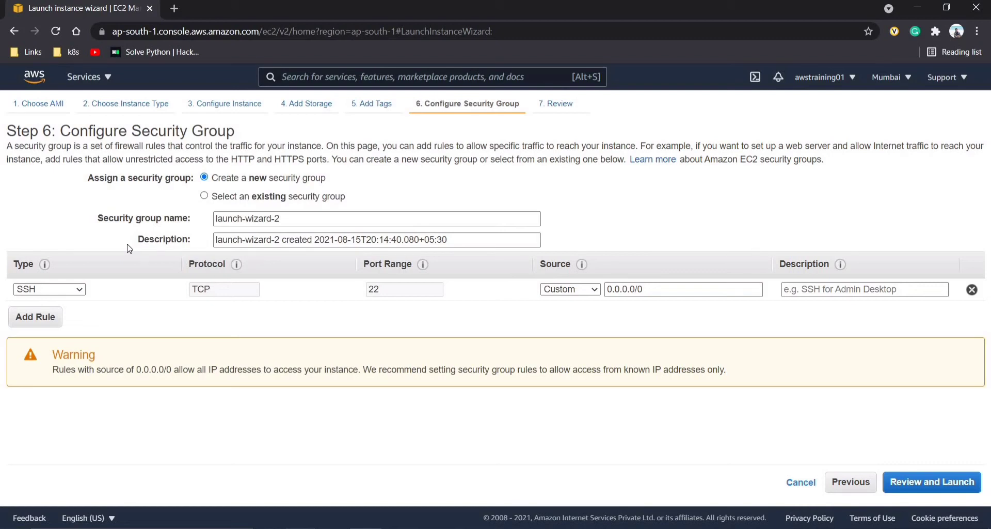
- Pass over existing group launch-wizard-1 and create a new security group named Ubuntu-test
{"action": "left_click", "coordinate": [205, 196]}
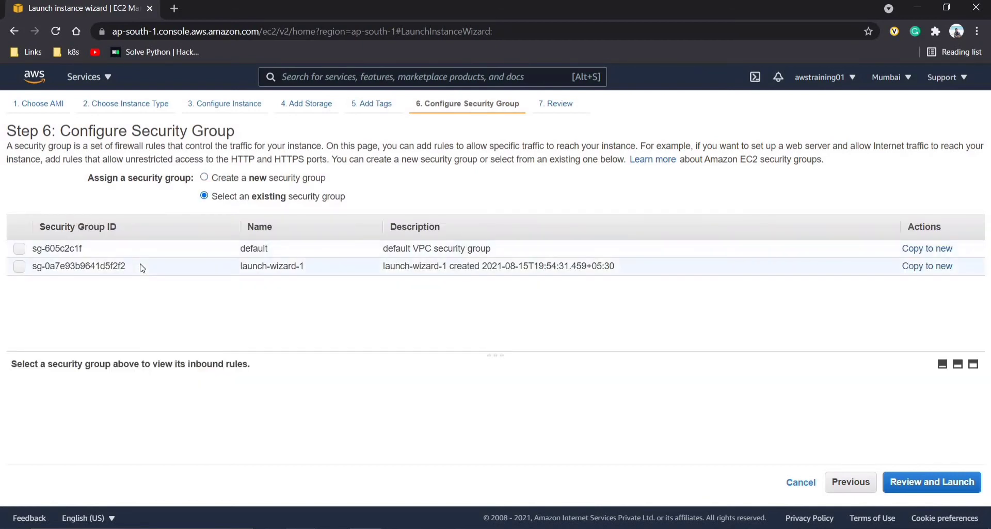
{"action": "left_click", "coordinate": [144, 266]}
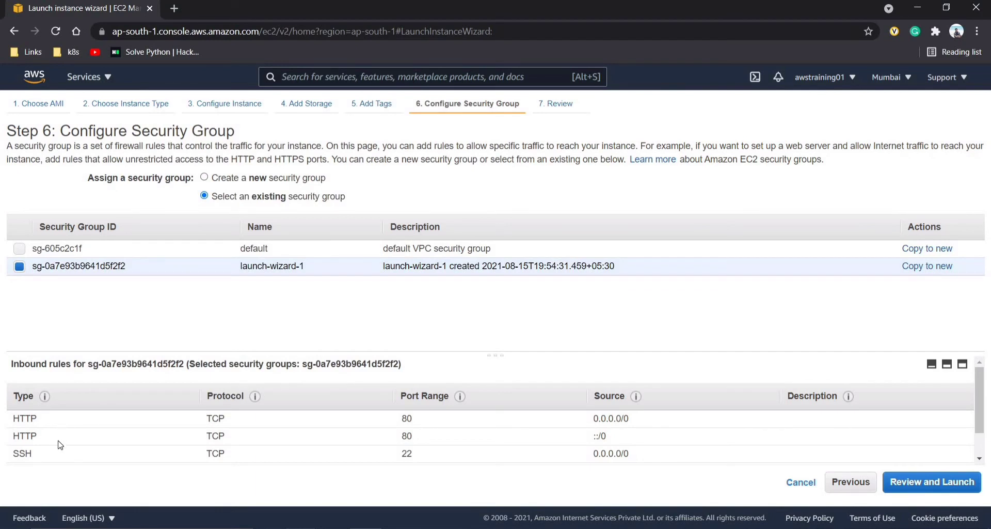
{"action": "scroll", "coordinate": [59, 443], "scroll_direction": "down", "scroll_amount": 1}
{"action": "left_click", "coordinate": [207, 177]}
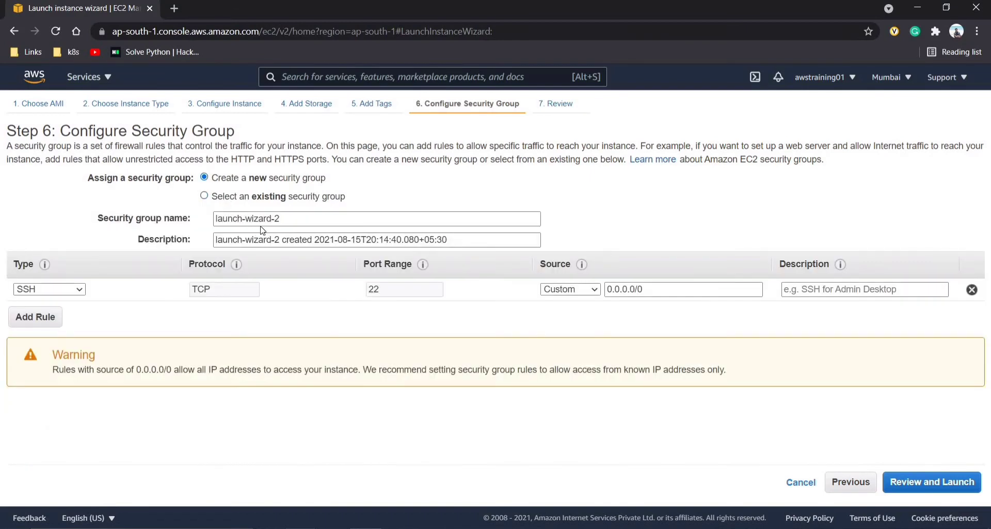
{"action": "left_click_drag", "start_coordinate": [284, 217], "coordinate": [213, 229]}
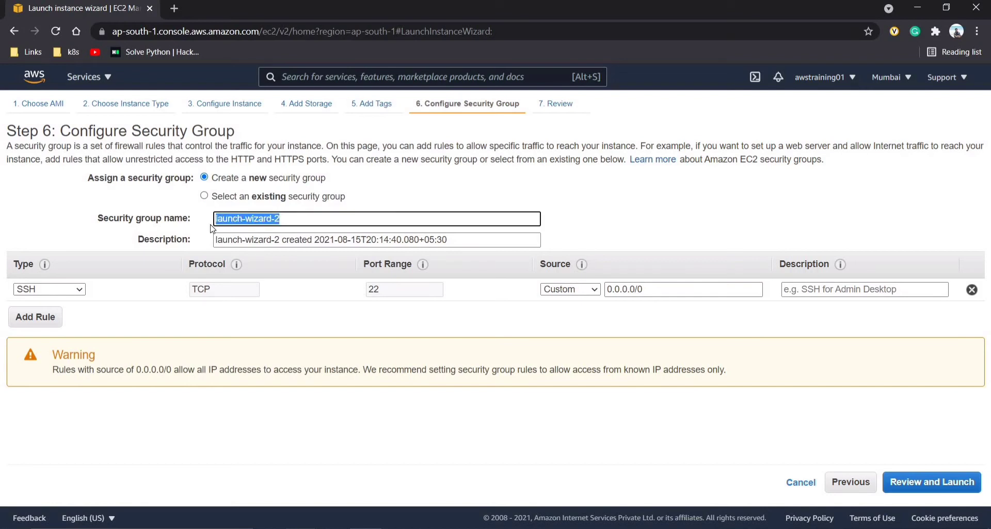
{"action": "key", "text": "BackSpace"}
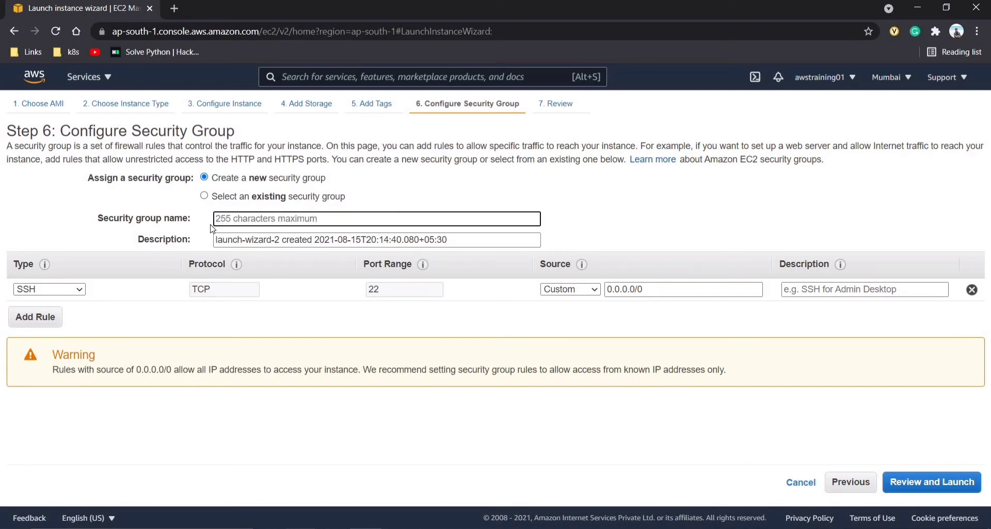
{"action": "type", "text": "Ubuntu "}
{"action": "type", "text": "-se"}
{"action": "key", "text": "BackSpace"}
{"action": "key", "text": "BackSpace"}
{"action": "type", "text": "test"}
- Add inbound rules for HTTP (port 80) and HTTPS (port 443) from anywhere
{"action": "left_click", "coordinate": [60, 319]}
{"action": "left_click", "coordinate": [56, 313]}
{"action": "key", "text": "h"}
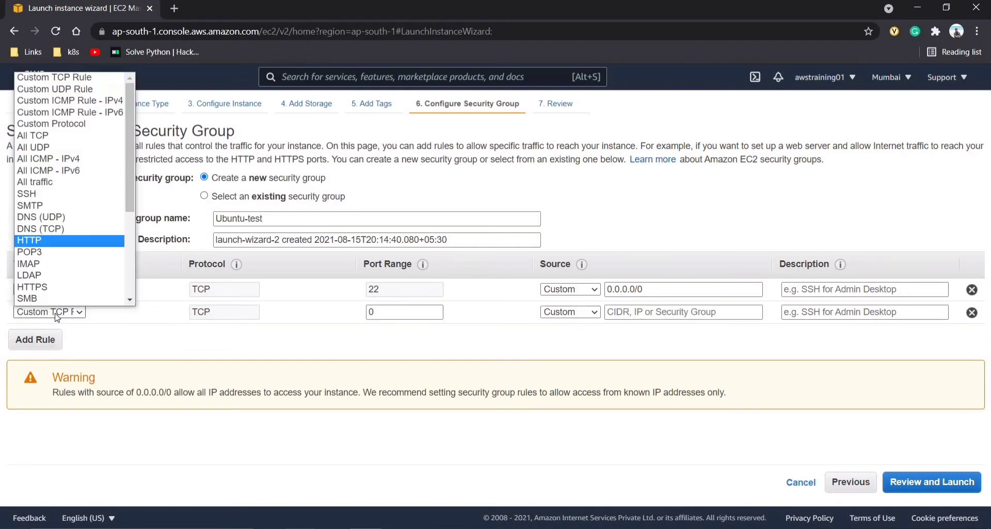
{"action": "key", "text": "Return"}
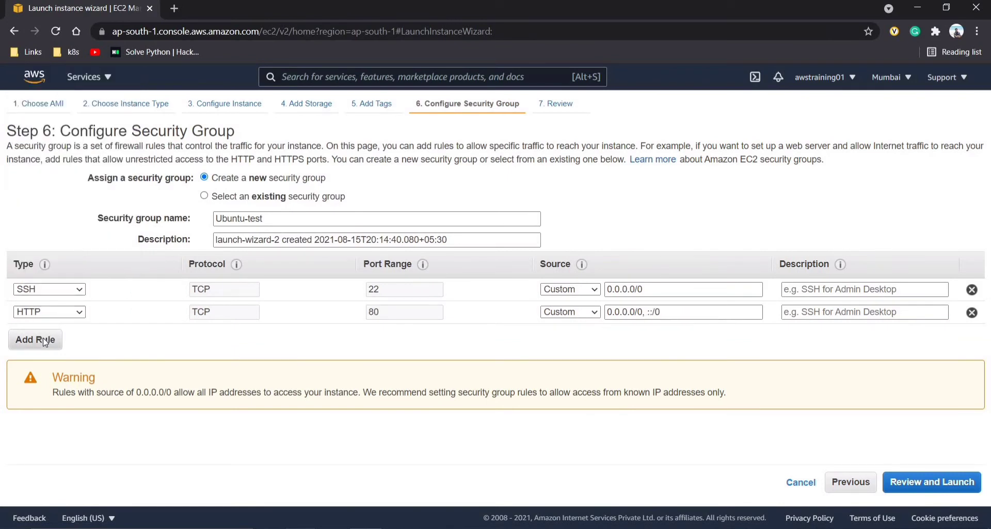
{"action": "left_click", "coordinate": [45, 343]}
{"action": "key", "text": "h"}
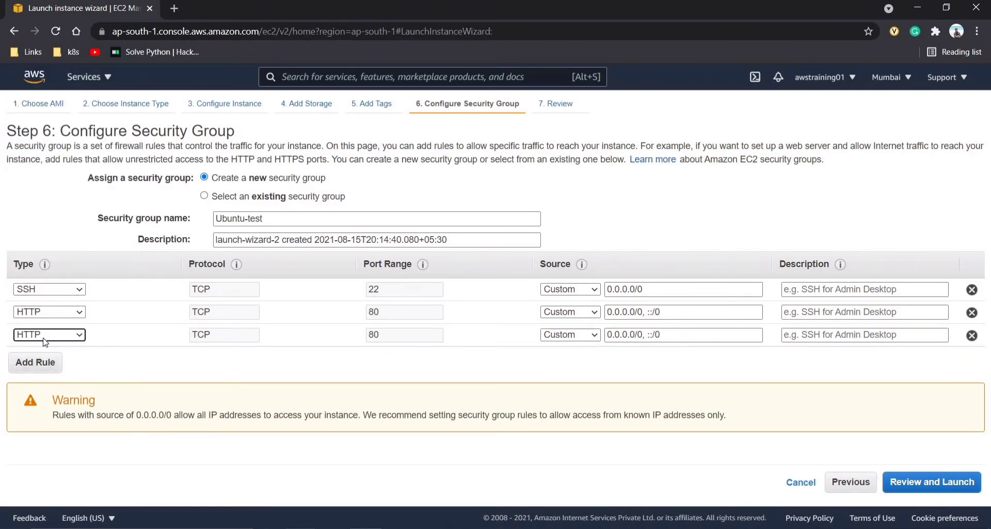
{"action": "left_click", "coordinate": [45, 342]}
{"action": "left_click", "coordinate": [45, 302]}
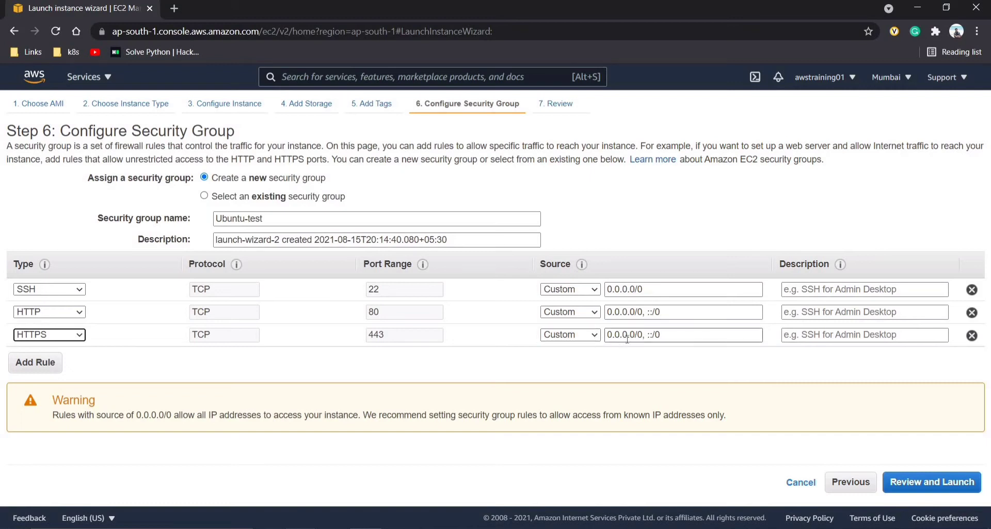
{"action": "left_click", "coordinate": [645, 337]}
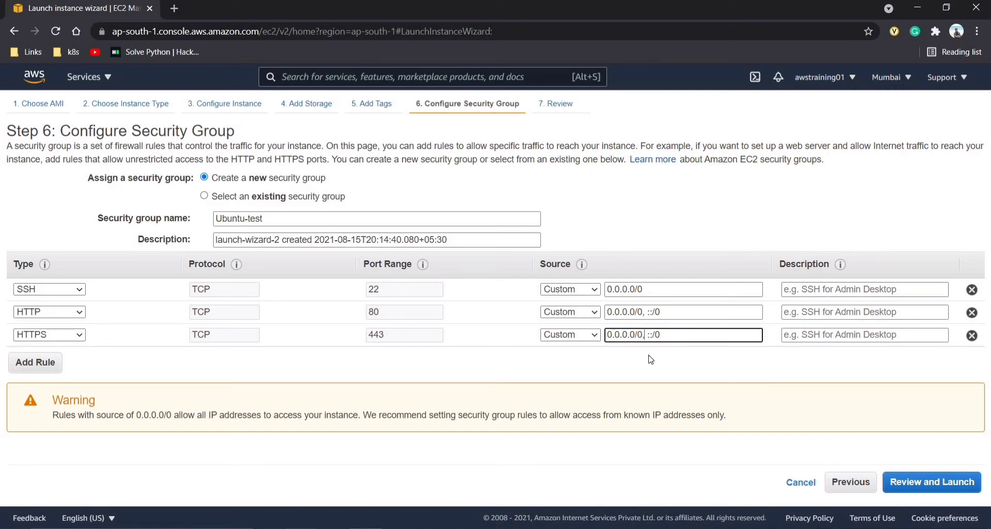
- Review the Ubuntu t2.micro launch with Instance Details and Storage expanded, then start the launch
{"action": "left_click", "coordinate": [909, 491]}
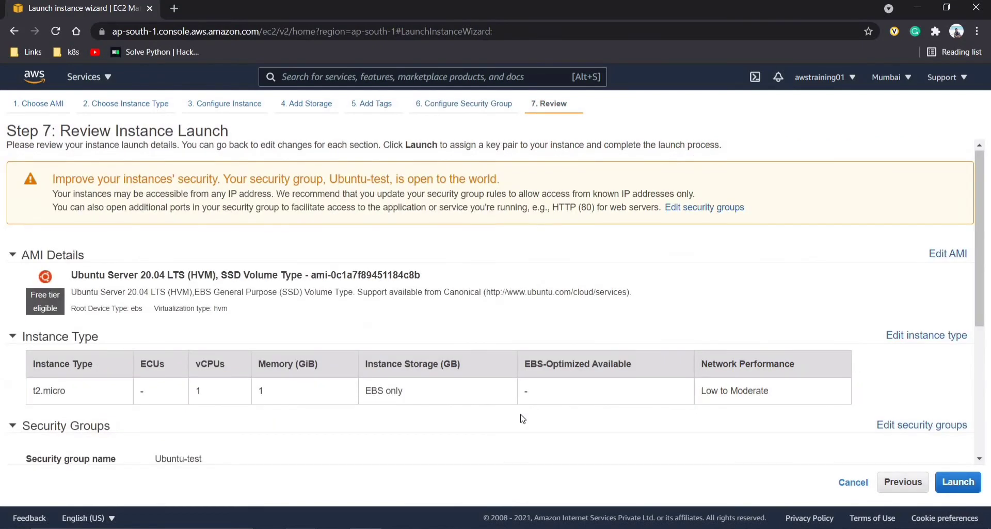
{"action": "scroll", "coordinate": [322, 370], "scroll_direction": "down", "scroll_amount": 2}
{"action": "scroll", "coordinate": [322, 371], "scroll_direction": "up", "scroll_amount": 2}
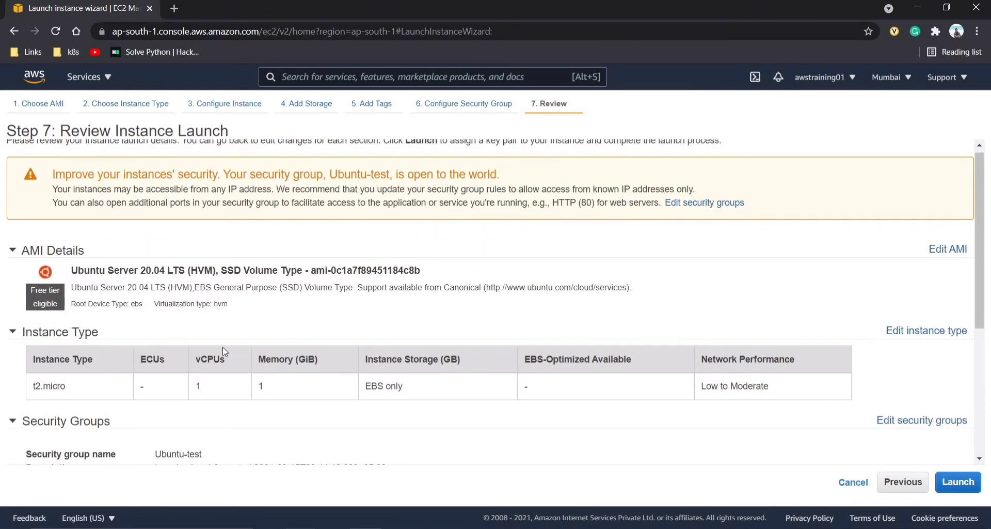
{"action": "scroll", "coordinate": [225, 352], "scroll_direction": "down", "scroll_amount": 1}
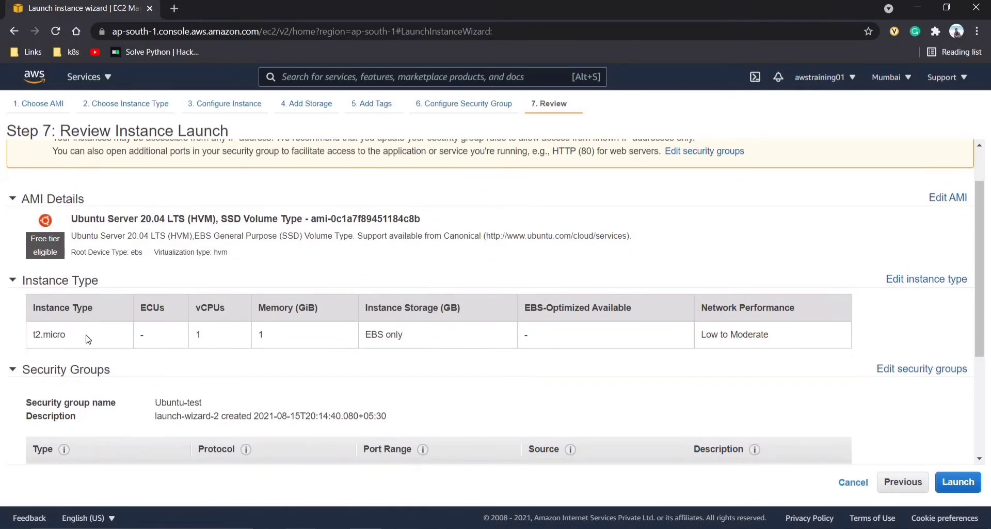
{"action": "scroll", "coordinate": [88, 338], "scroll_direction": "down", "scroll_amount": 3}
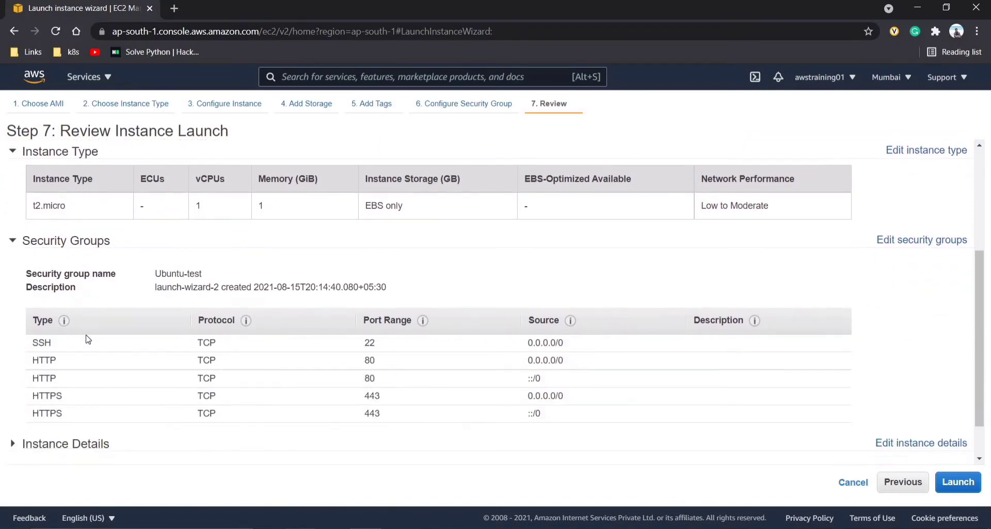
{"action": "left_click", "coordinate": [18, 395]}
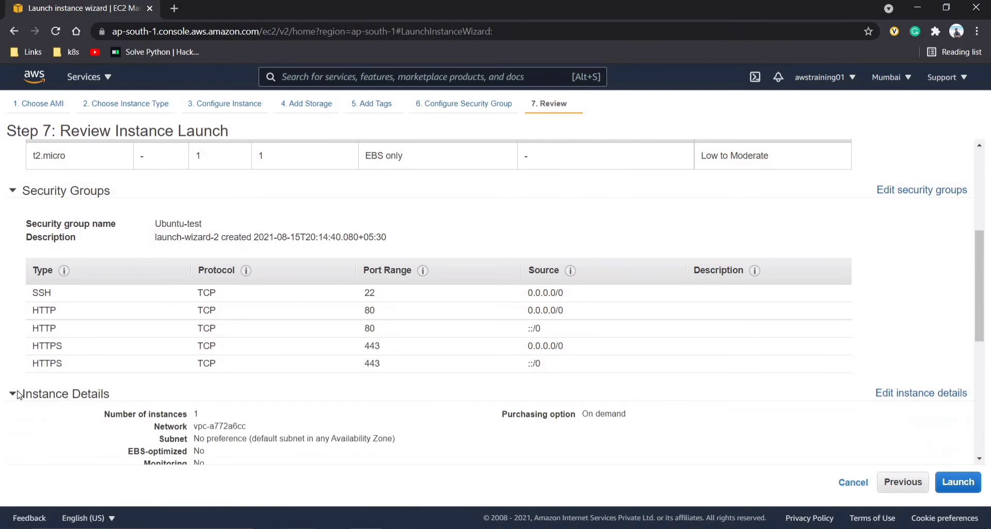
{"action": "scroll", "coordinate": [40, 370], "scroll_direction": "down", "scroll_amount": 4}
{"action": "scroll", "coordinate": [42, 370], "scroll_direction": "down", "scroll_amount": 2}
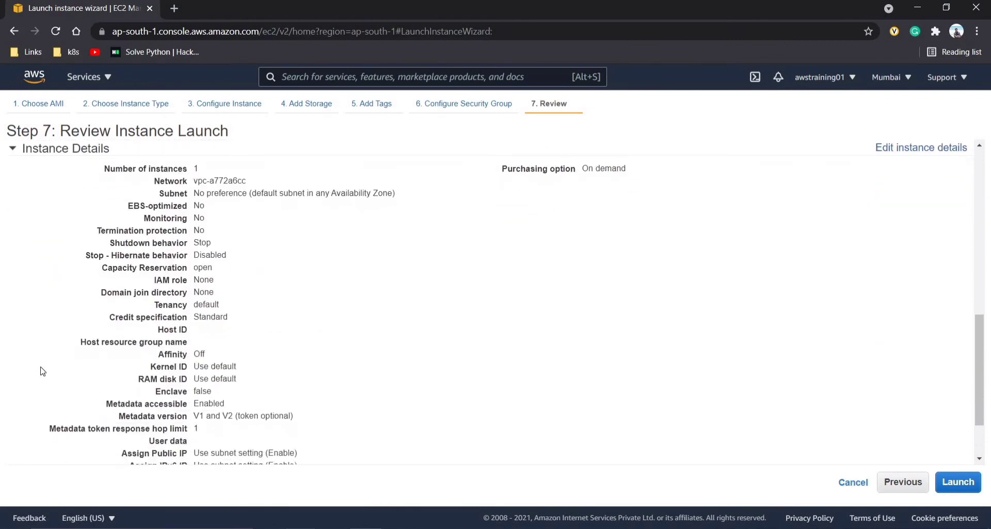
{"action": "left_click", "coordinate": [14, 423]}
{"action": "scroll", "coordinate": [326, 417], "scroll_direction": "down", "scroll_amount": 2}
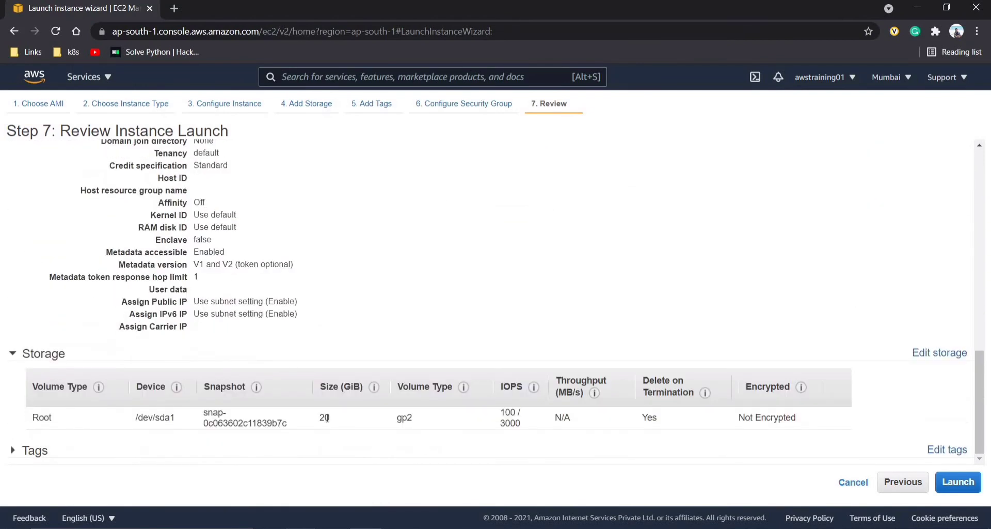
{"action": "left_click", "coordinate": [959, 483]}
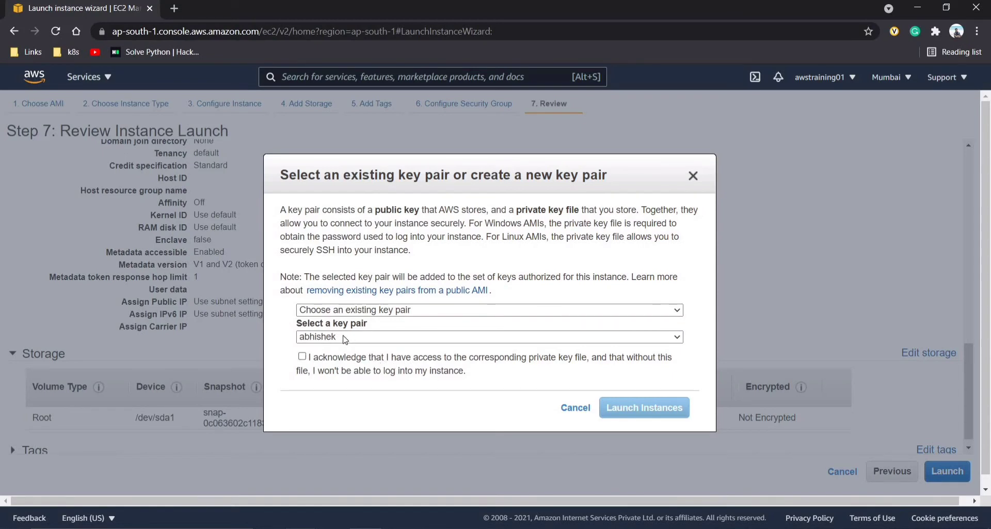
- Launch with an existing key pair rather than a new 'test' one, acknowledging the private key file
{"action": "left_click", "coordinate": [364, 310]}
{"action": "left_click", "coordinate": [363, 334]}
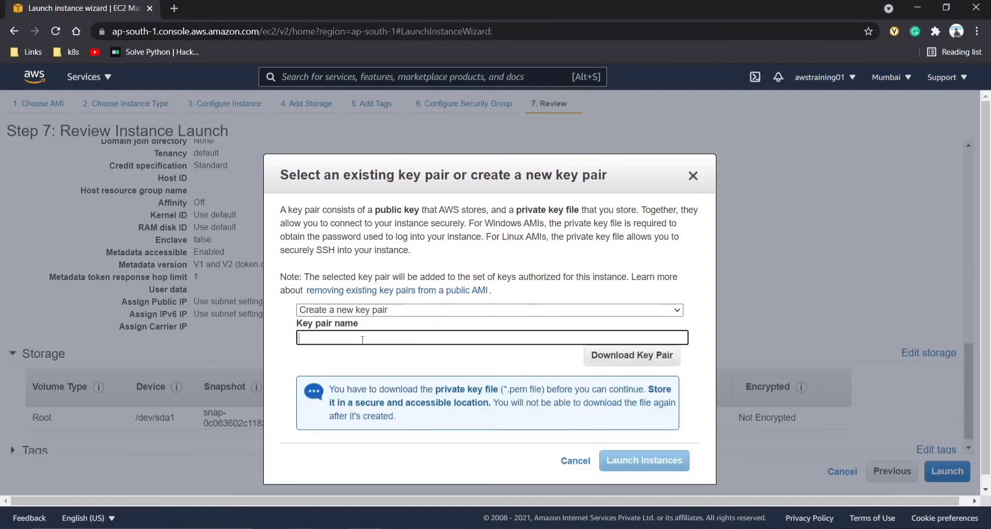
{"action": "type", "text": "test"}
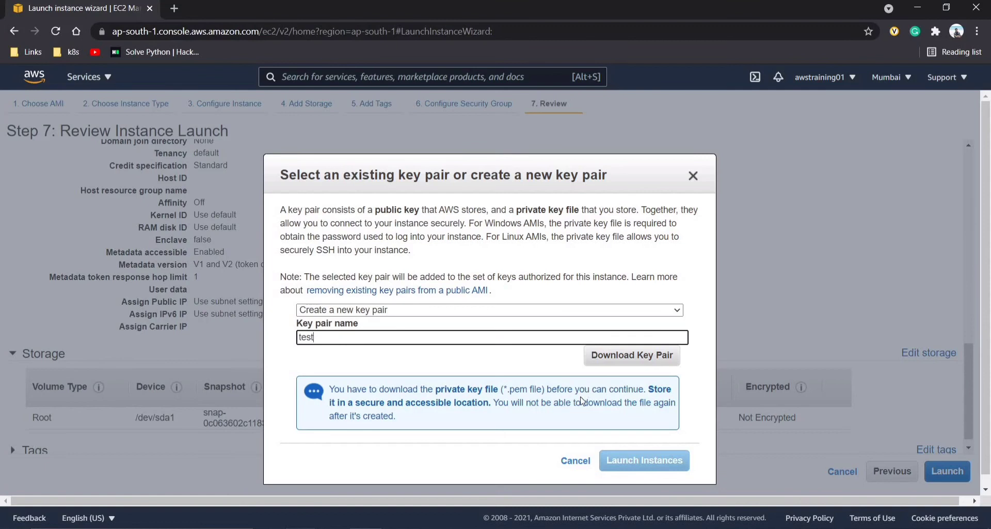
{"action": "left_click", "coordinate": [458, 310]}
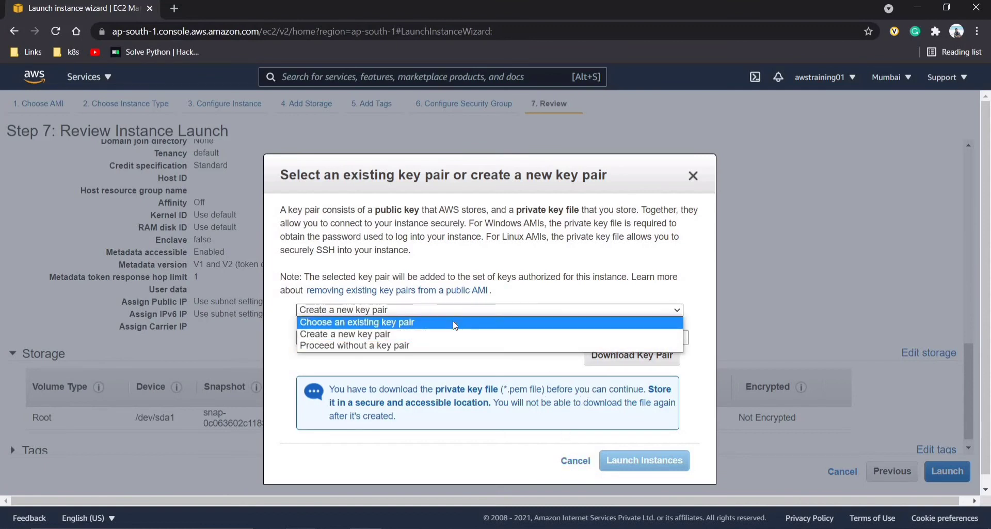
{"action": "left_click", "coordinate": [454, 322]}
{"action": "left_click", "coordinate": [303, 356]}
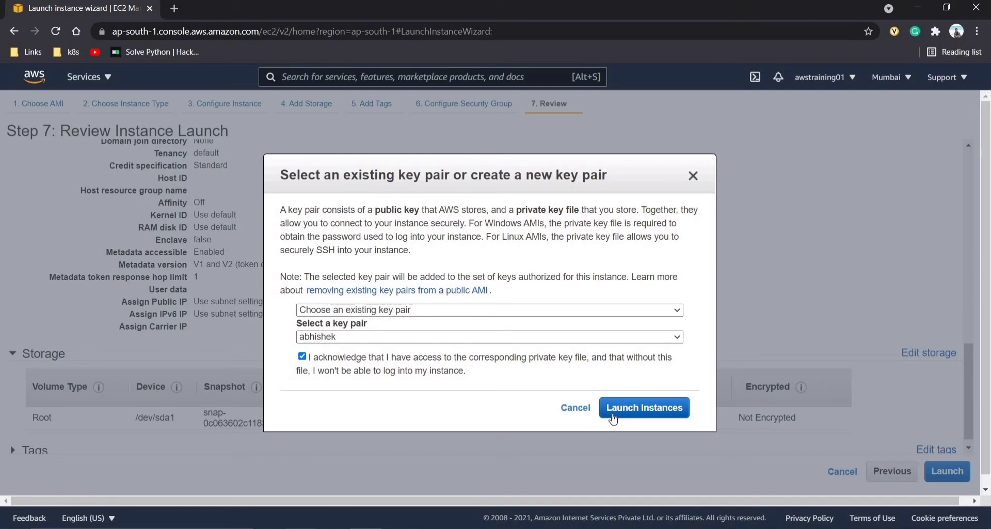
{"action": "left_click", "coordinate": [613, 418]}
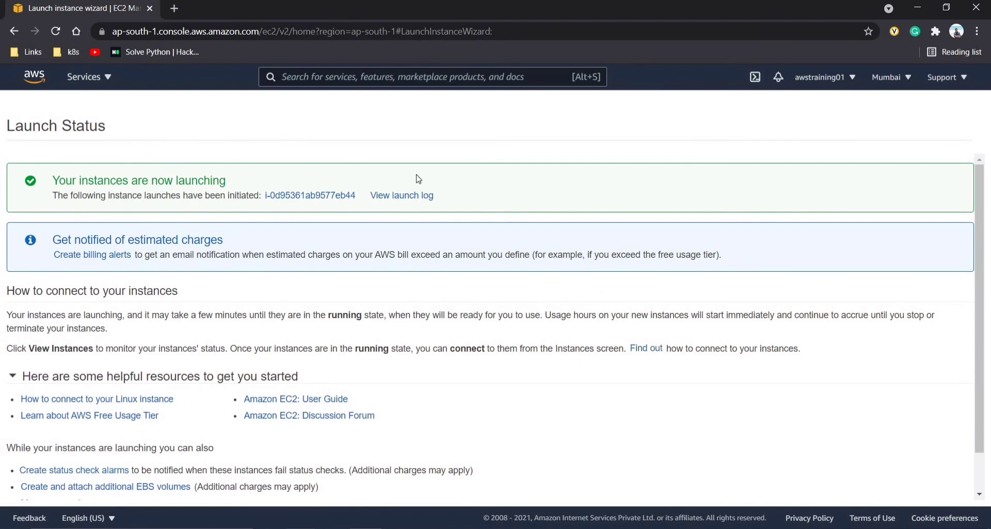
- View the launch log, then open Instances and select pending instance i-0d95361ab9577eb44
{"action": "left_click", "coordinate": [404, 202]}
{"action": "scroll", "coordinate": [405, 202], "scroll_direction": "down", "scroll_amount": 3}
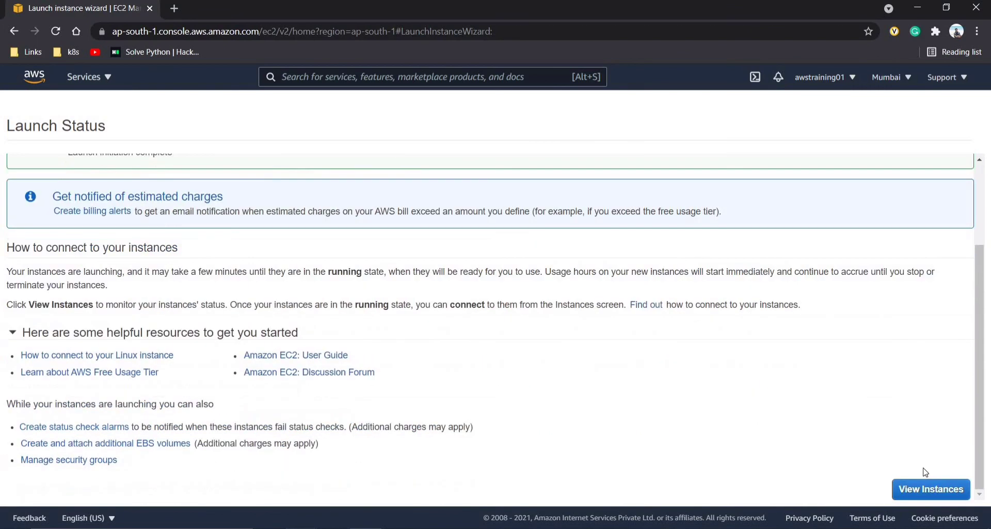
{"action": "left_click", "coordinate": [937, 493]}
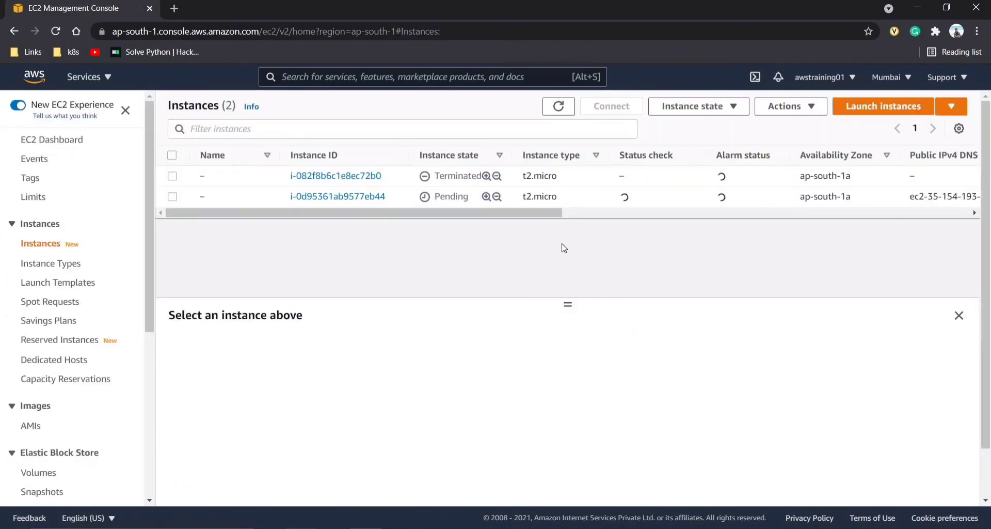
{"action": "left_click", "coordinate": [570, 213]}
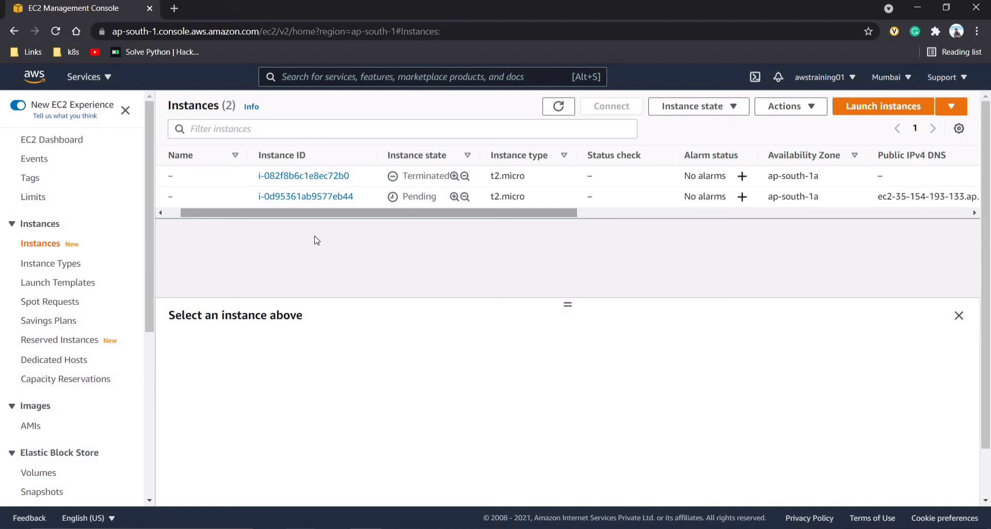
{"action": "left_click", "coordinate": [244, 200]}
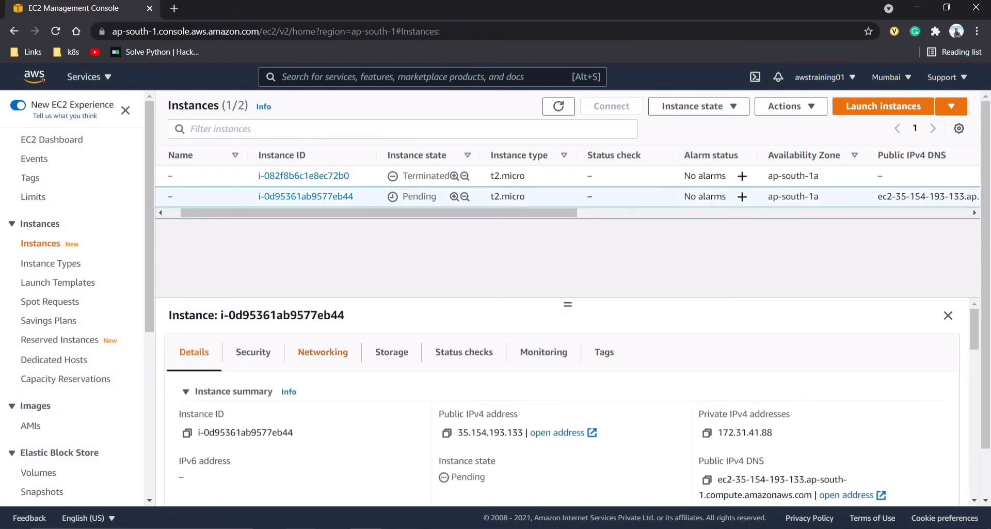
- Open PuTTYgen from the putty folder, load abhishek.pem via All Files, then close it
{"action": "left_click", "coordinate": [302, 527]}
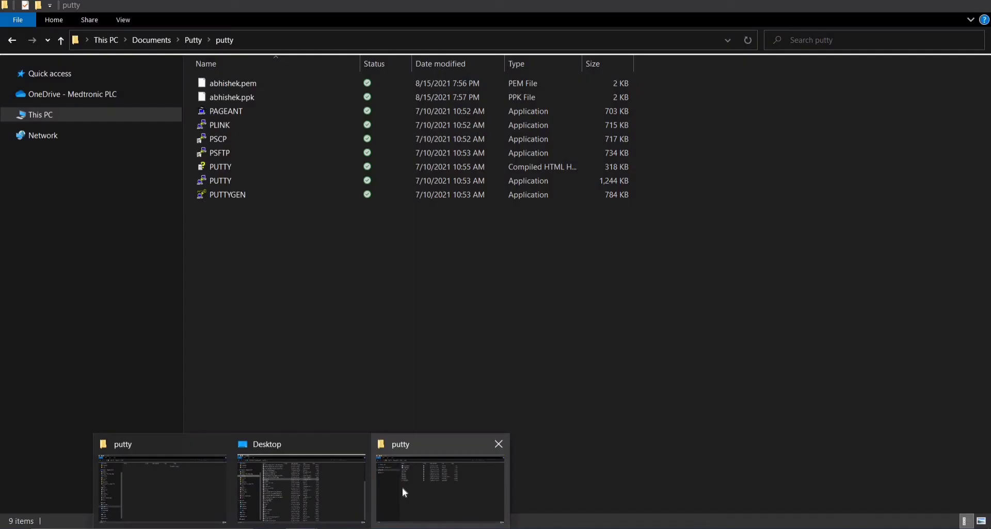
{"action": "left_click", "coordinate": [401, 487]}
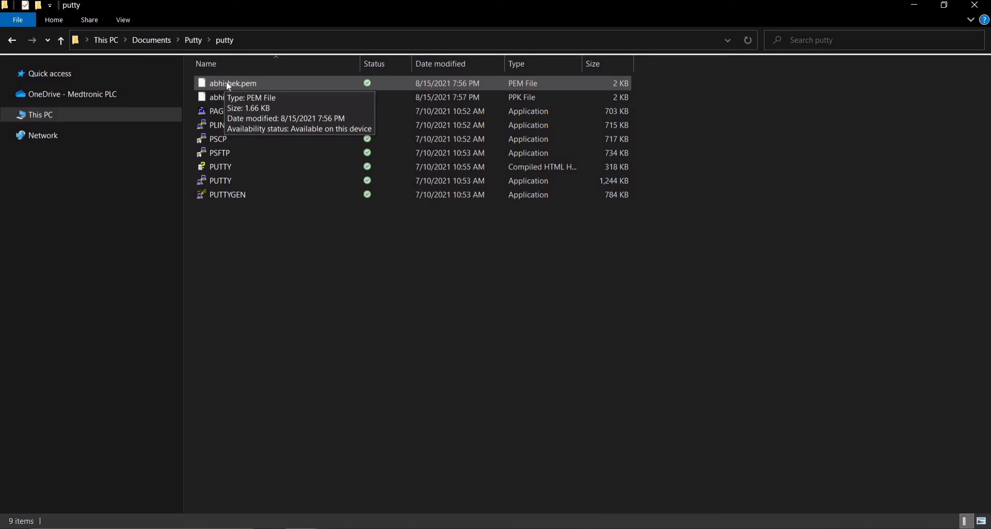
{"action": "double_click", "coordinate": [240, 198]}
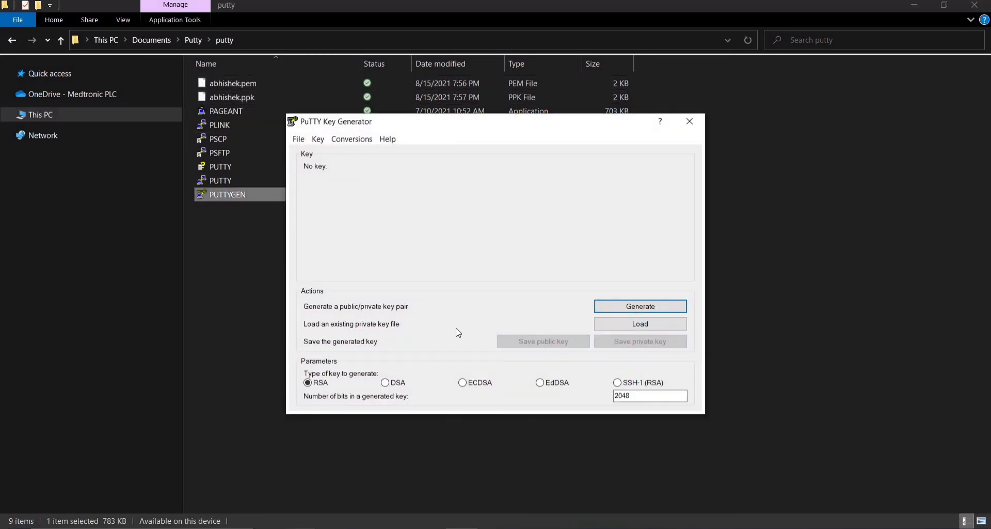
{"action": "left_click", "coordinate": [298, 139]}
{"action": "left_click", "coordinate": [311, 155]}
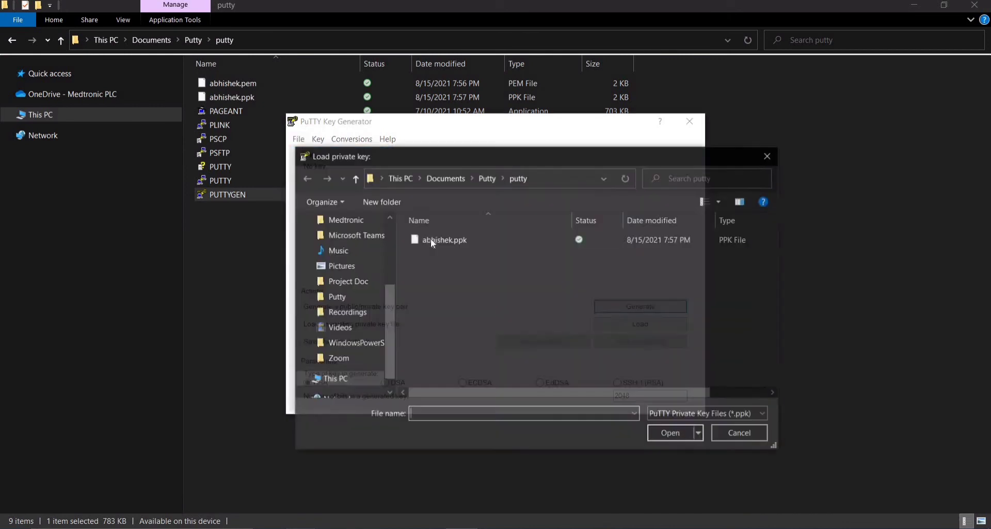
{"action": "left_click", "coordinate": [681, 414]}
{"action": "left_click", "coordinate": [671, 438]}
{"action": "left_click", "coordinate": [459, 242]}
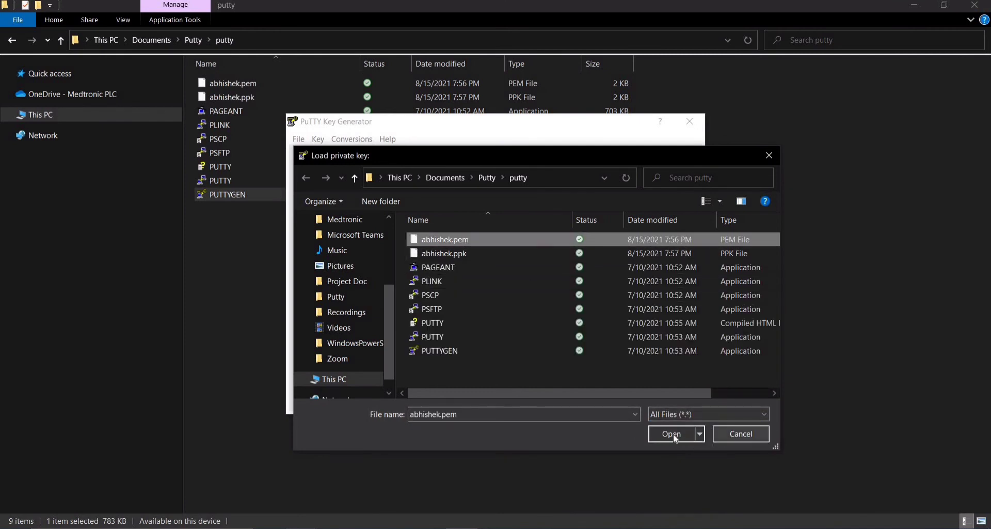
{"action": "left_click", "coordinate": [673, 433]}
{"action": "key", "text": "Return"}
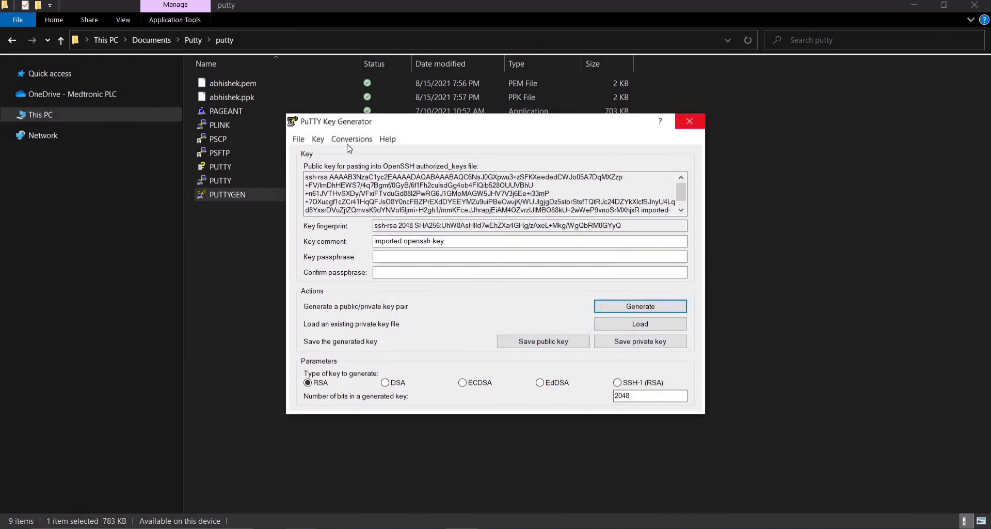
{"action": "left_click", "coordinate": [690, 122]}
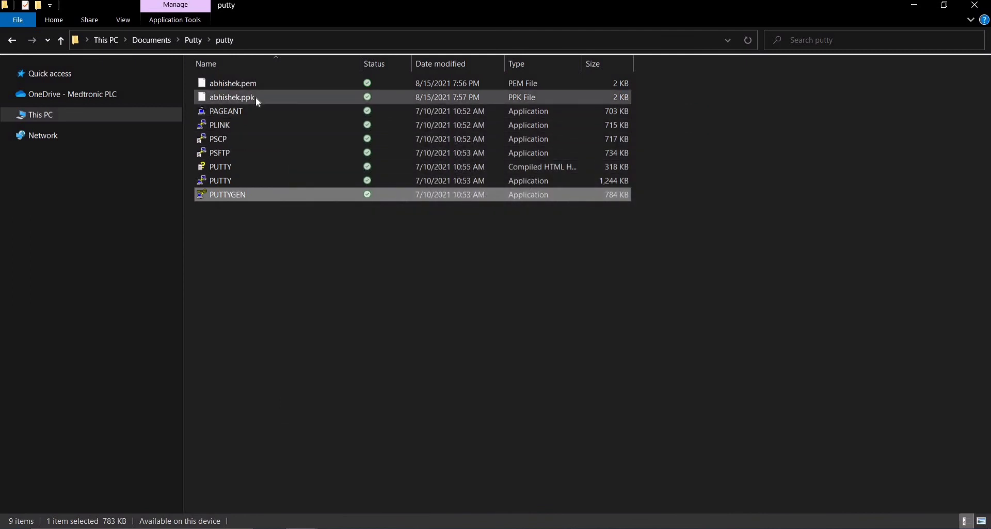
- Start PuTTY and paste the instance's public DNS name from the EC2 Connect page as Host Name
{"action": "double_click", "coordinate": [218, 182]}
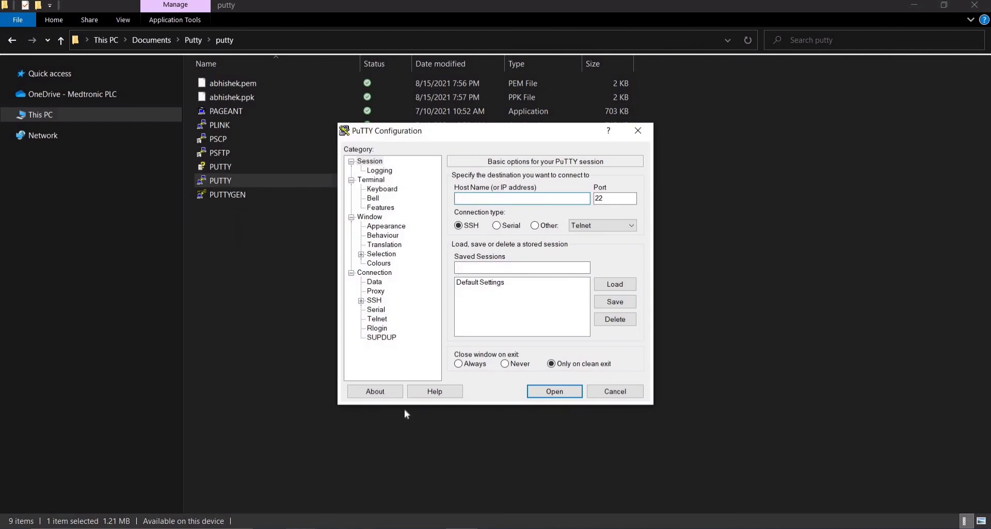
{"action": "left_click", "coordinate": [366, 525]}
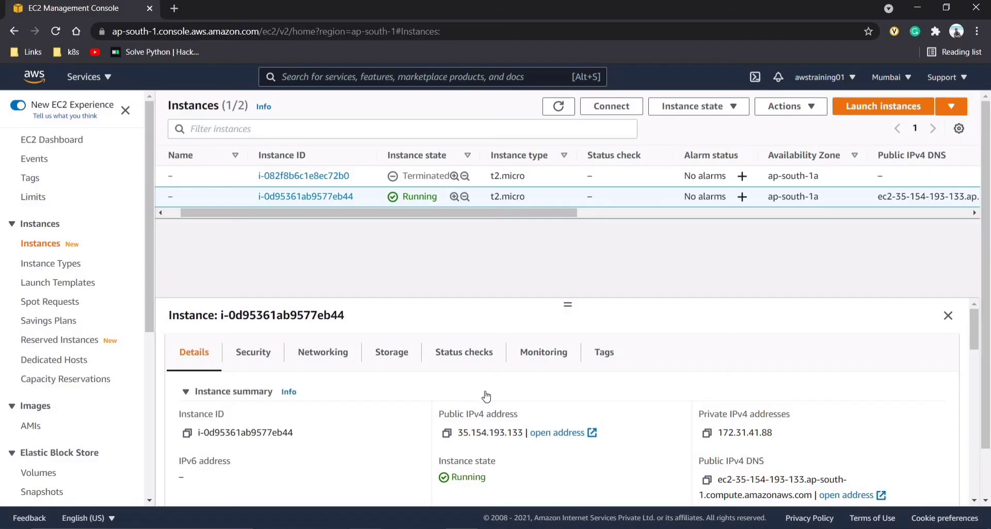
{"action": "left_click", "coordinate": [447, 433]}
{"action": "key", "text": "alt+Tab"}
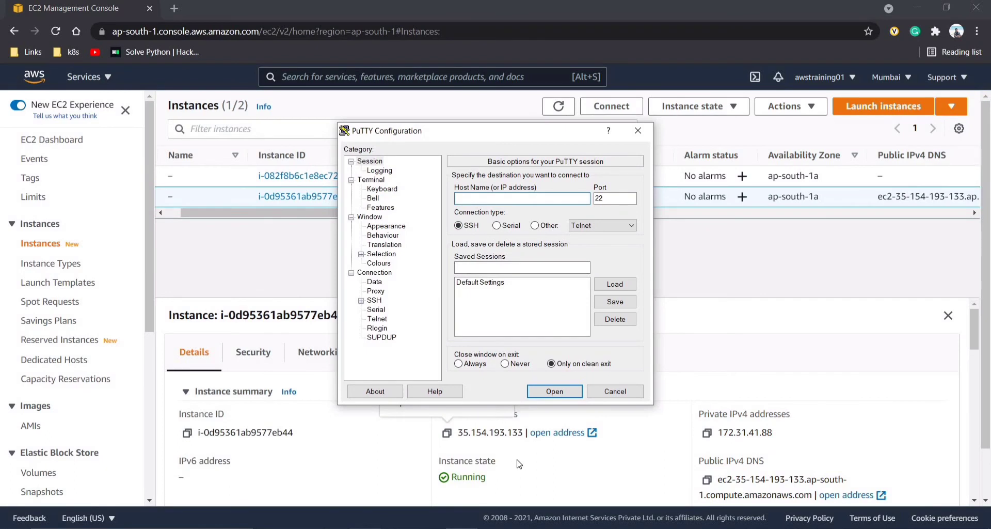
{"action": "left_click", "coordinate": [661, 191]}
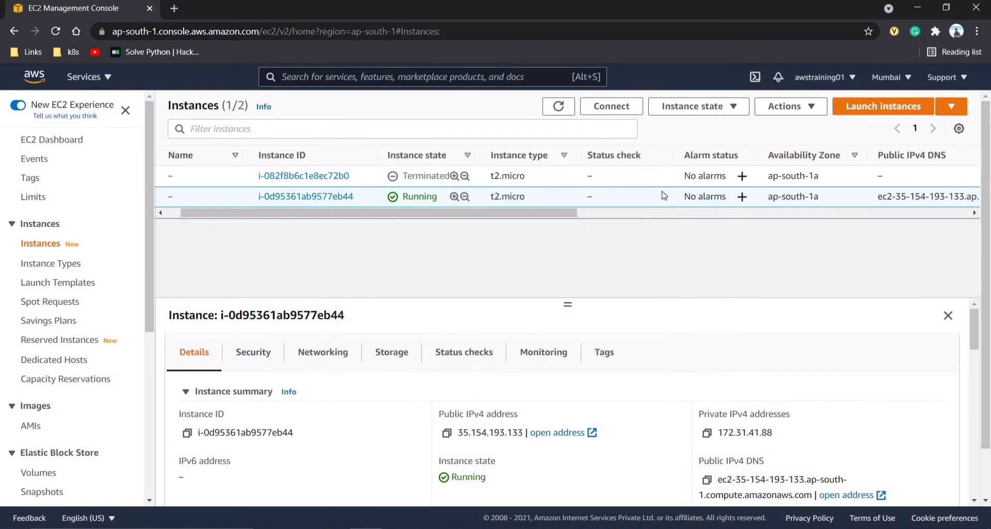
{"action": "left_click", "coordinate": [613, 107]}
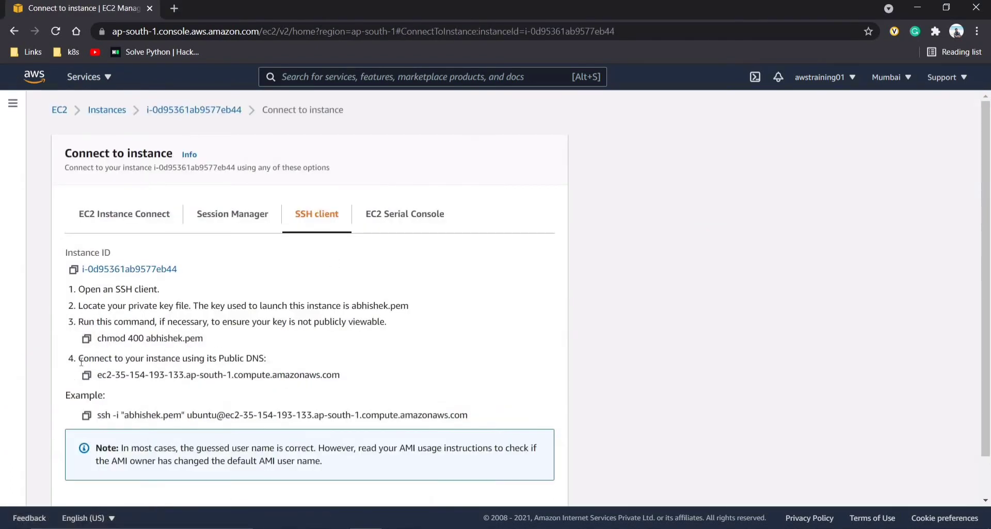
{"action": "left_click_drag", "start_coordinate": [79, 358], "coordinate": [266, 358]}
{"action": "left_click", "coordinate": [86, 380]}
{"action": "left_click", "coordinate": [88, 379]}
{"action": "key", "text": "alt+Tab"}
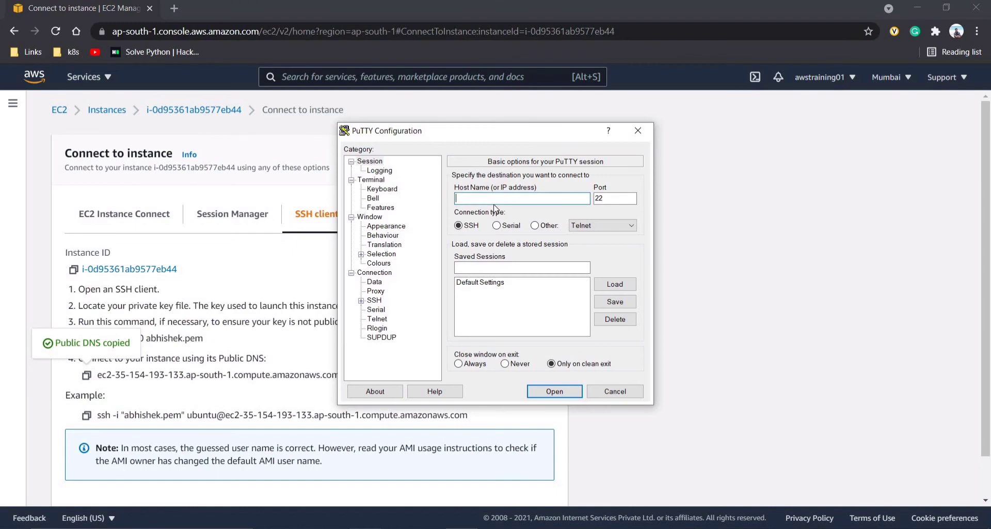
{"action": "key", "text": "ctrl+v"}
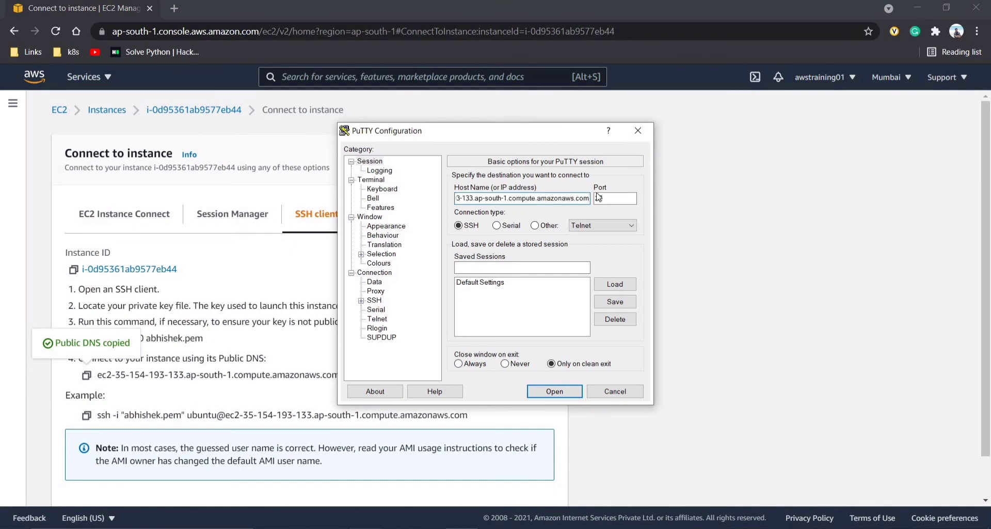
- Set abhishek.ppk as the SSH Auth private key and open the connection
{"action": "left_click", "coordinate": [361, 300]}
{"action": "left_click", "coordinate": [383, 337]}
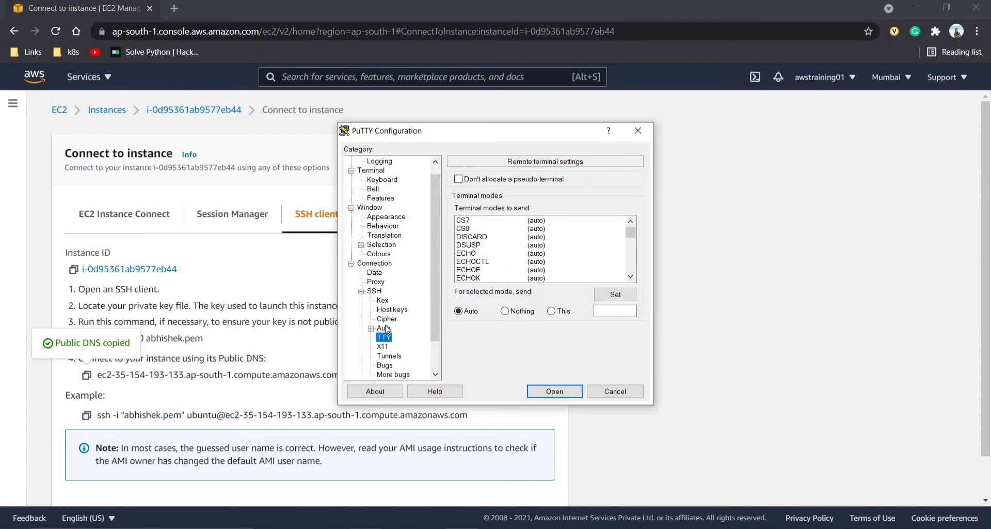
{"action": "left_click", "coordinate": [385, 328]}
{"action": "left_click", "coordinate": [615, 316]}
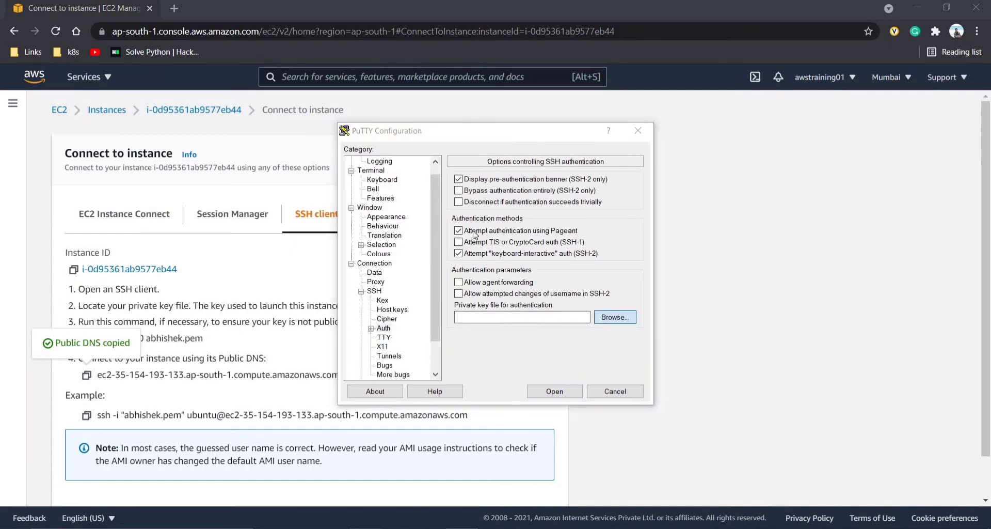
{"action": "left_click", "coordinate": [488, 236]}
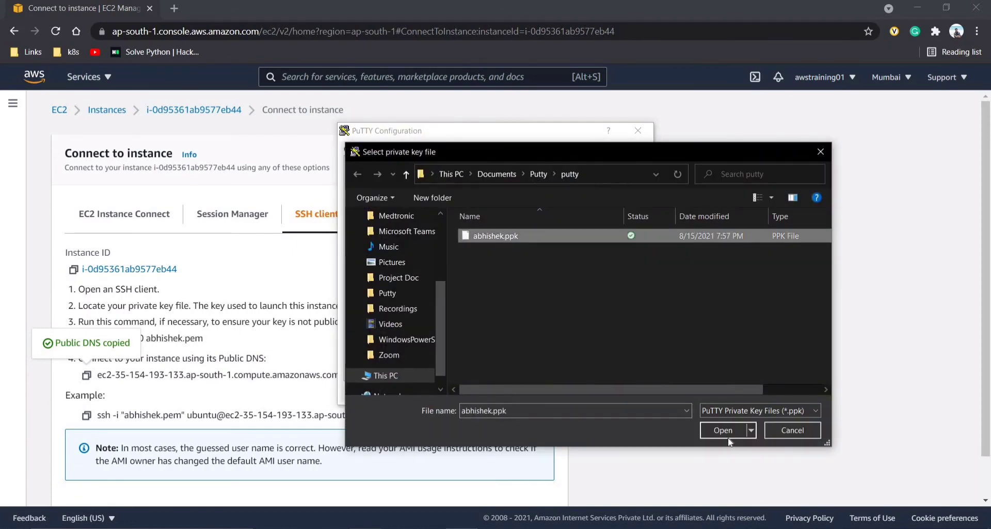
{"action": "left_click", "coordinate": [724, 432]}
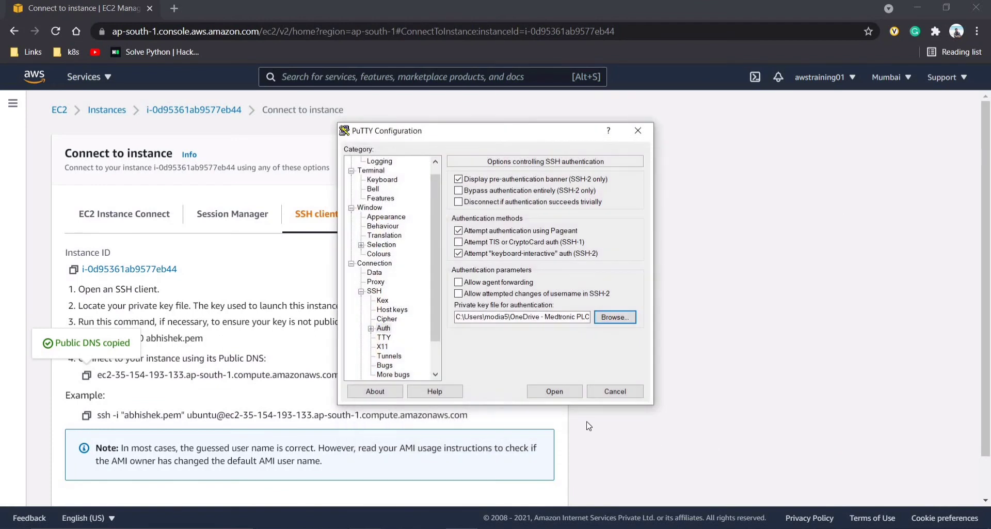
{"action": "left_click", "coordinate": [564, 396]}
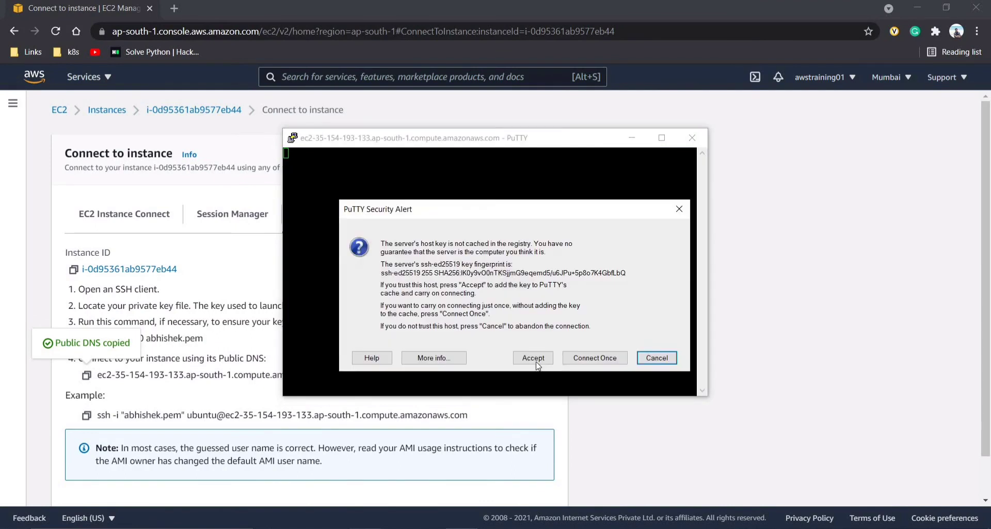
- Accept the host key, log in as ubuntu, and maximize the terminal window
{"action": "left_click", "coordinate": [533, 357]}
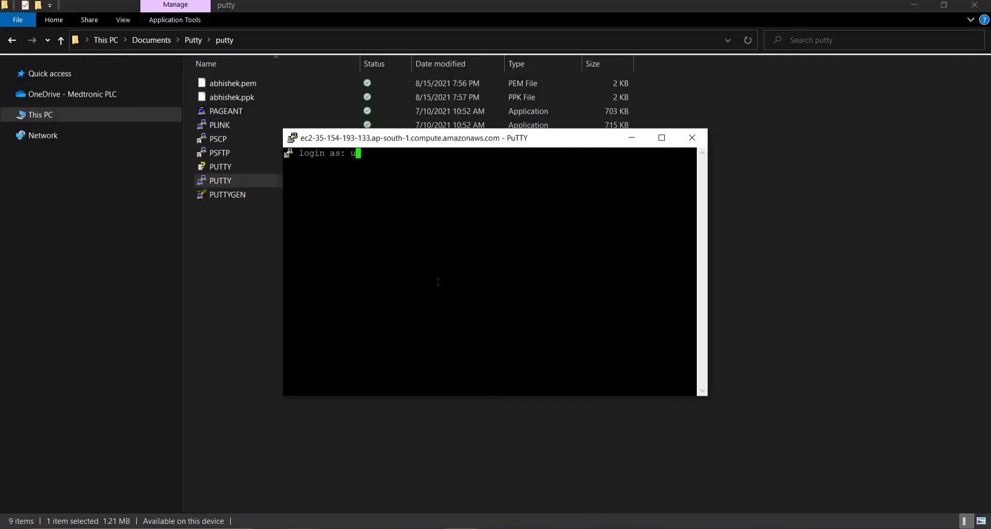
{"action": "type", "text": "ubuntu"}
{"action": "key", "text": "Return"}
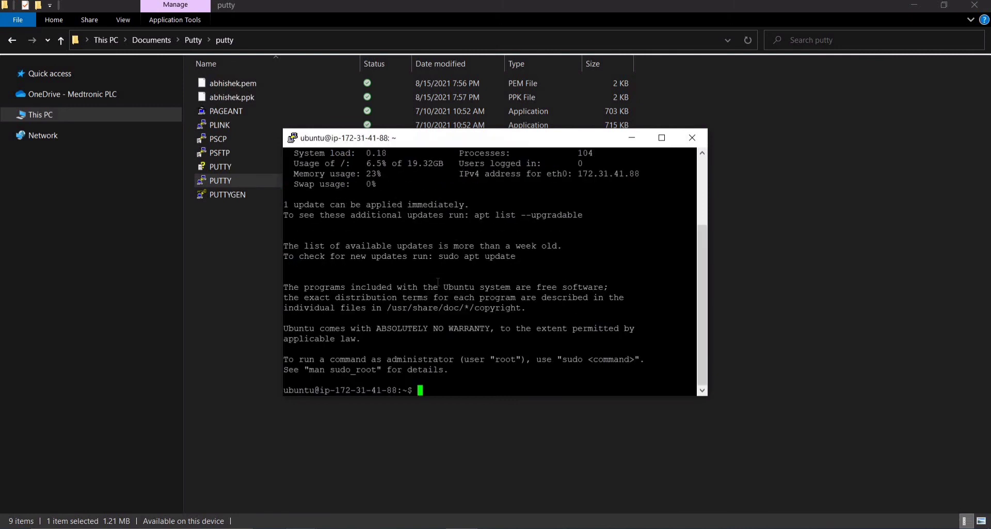
{"action": "left_click", "coordinate": [661, 138]}
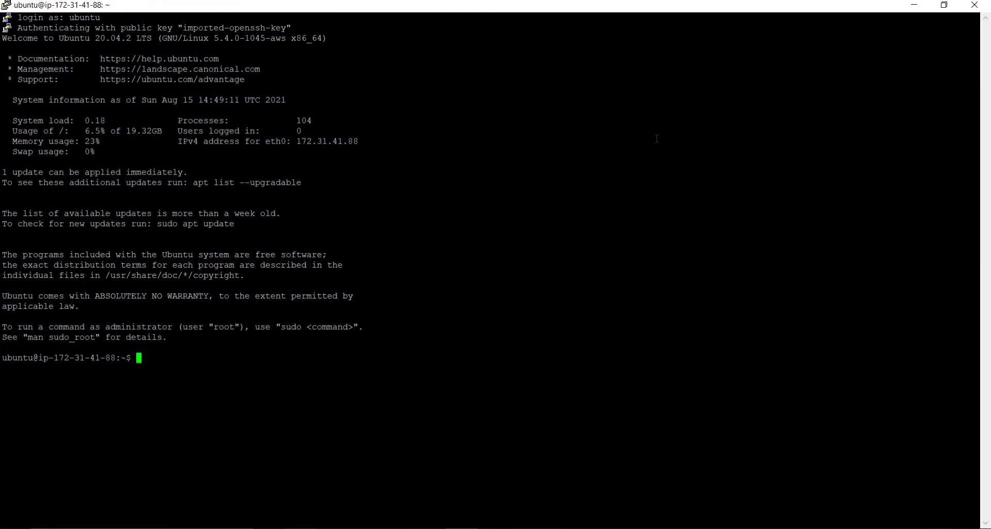
- Type 'sudo apt-get install tree' at the shell prompt
{"action": "type", "text": "apt"}
{"action": "key", "text": "BackSpace"}
{"action": "key", "text": "BackSpace"}
{"action": "key", "text": "BackSpace"}
{"action": "key", "text": "BackSpace"}
{"action": "type", "text": "sudo apt-get install tree"}
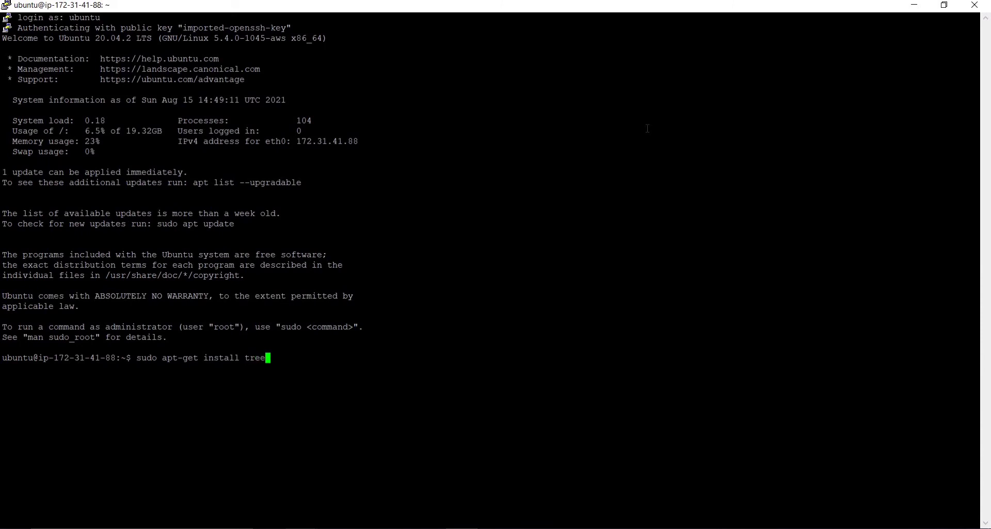
- Run the tree install, which fails, then run the mistyped 'sudp apt-get update'
{"action": "key", "text": "Return"}
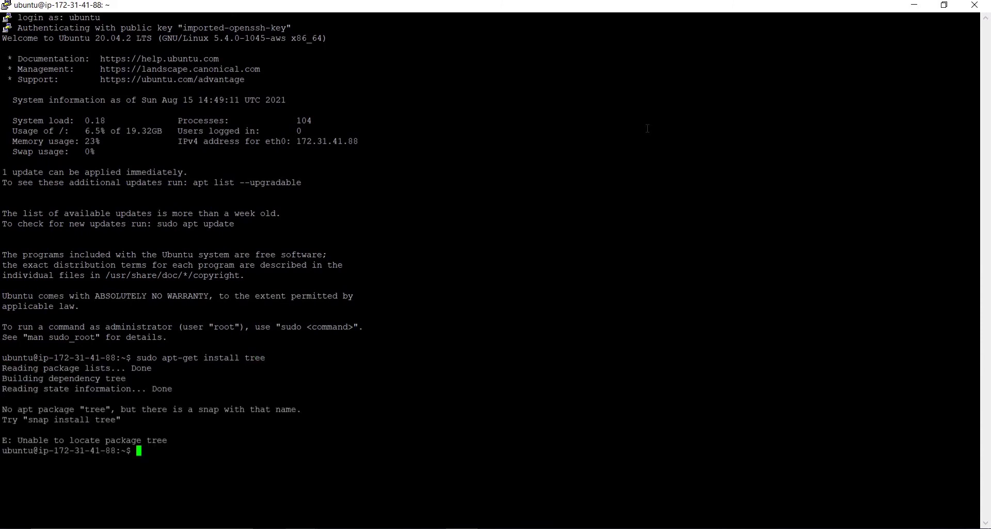
{"action": "type", "text": "sudp apt-get update"}
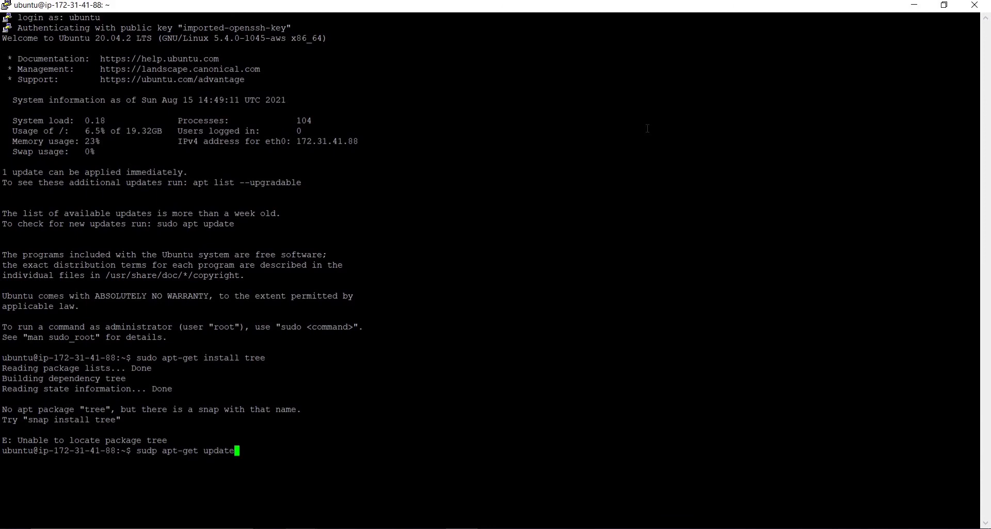
{"action": "key", "text": "Return"}
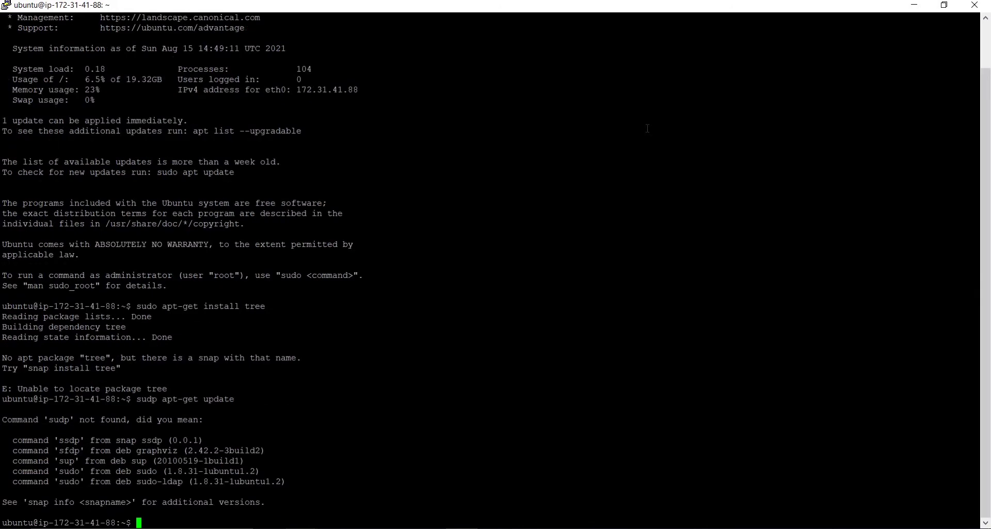
- Clear the terminal and run 'sudo apt-get update' to refresh package lists
{"action": "type", "text": "clear"}
{"action": "key", "text": "Return"}
{"action": "type", "text": "sudo "}
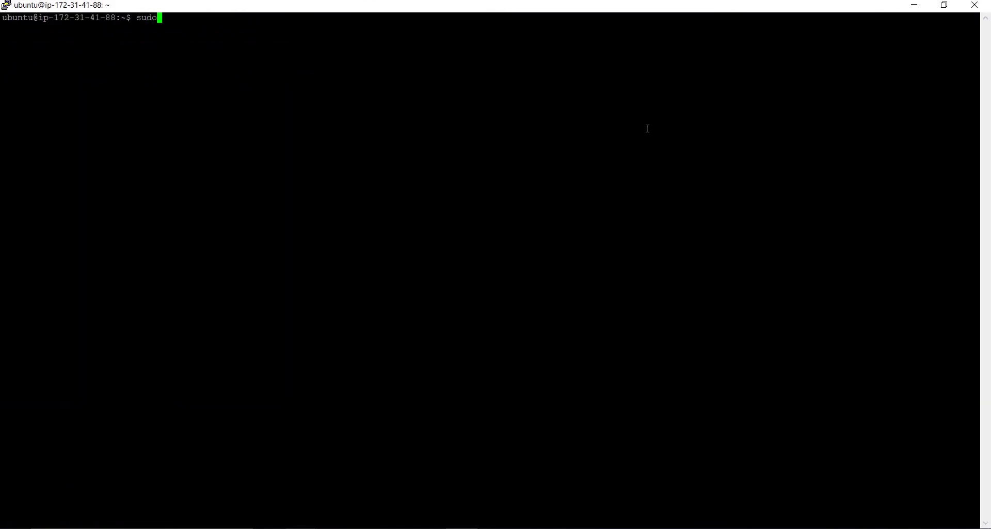
{"action": "type", "text": "apt-get update"}
{"action": "key", "text": "Return"}
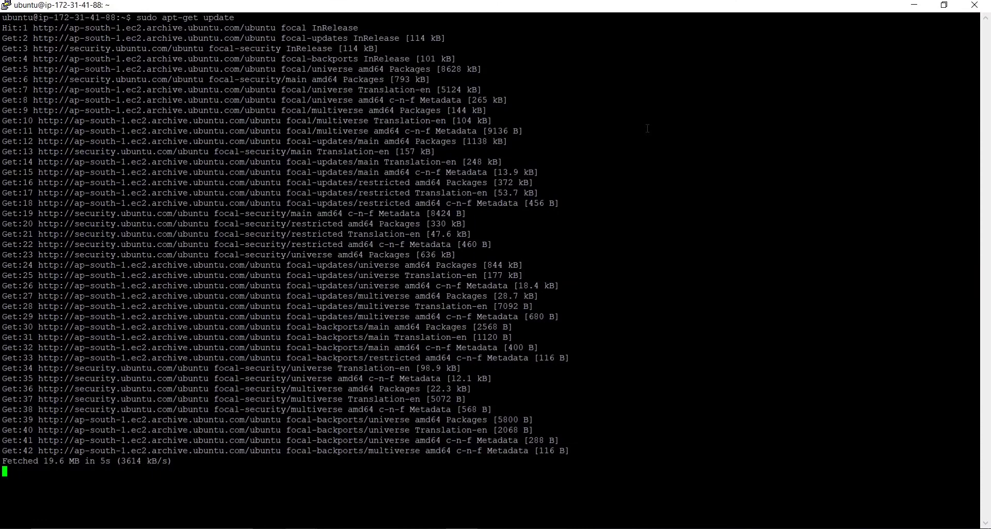
- Clear the terminal and install tree with 'sudo apt-get install tree'
{"action": "type", "text": "clear"}
{"action": "key", "text": "Return"}
{"action": "key", "text": "Return"}
{"action": "key", "text": "Return"}
{"action": "key", "text": "Return"}
{"action": "key", "text": "Return"}
{"action": "key", "text": "Return"}
{"action": "key", "text": "Return"}
{"action": "key", "text": "Return"}
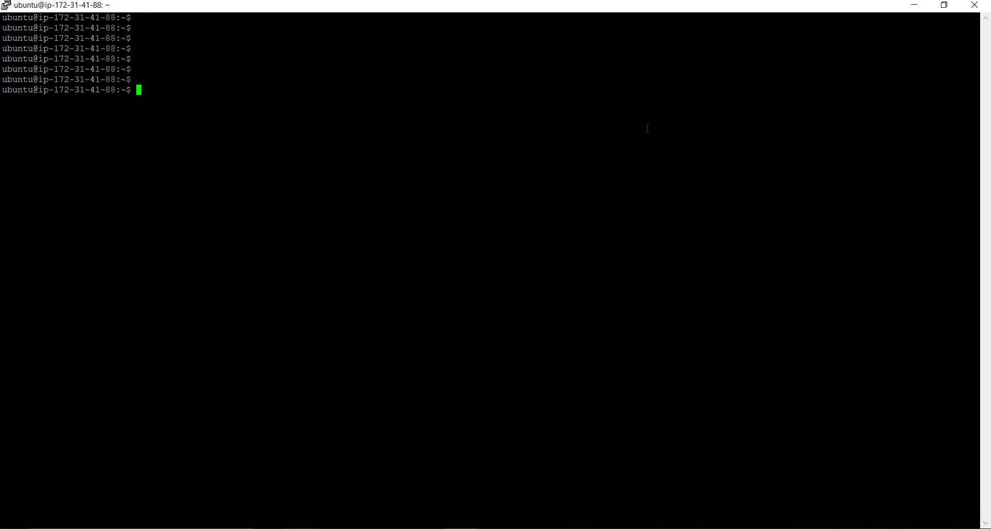
{"action": "type", "text": "sud"}
{"action": "key", "text": "BackSpace"}
{"action": "type", "text": "o apt-get inst"}
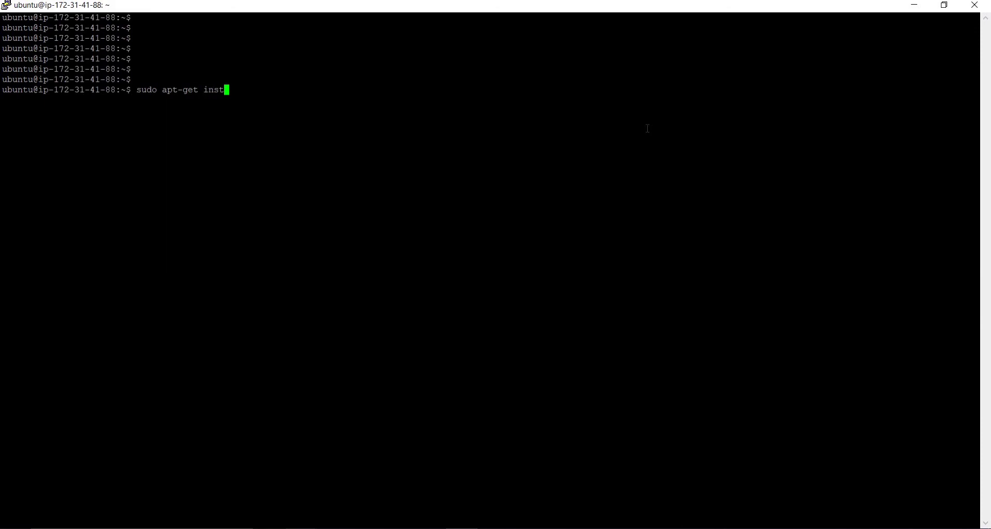
{"action": "type", "text": "all tree"}
{"action": "key", "text": "Return"}
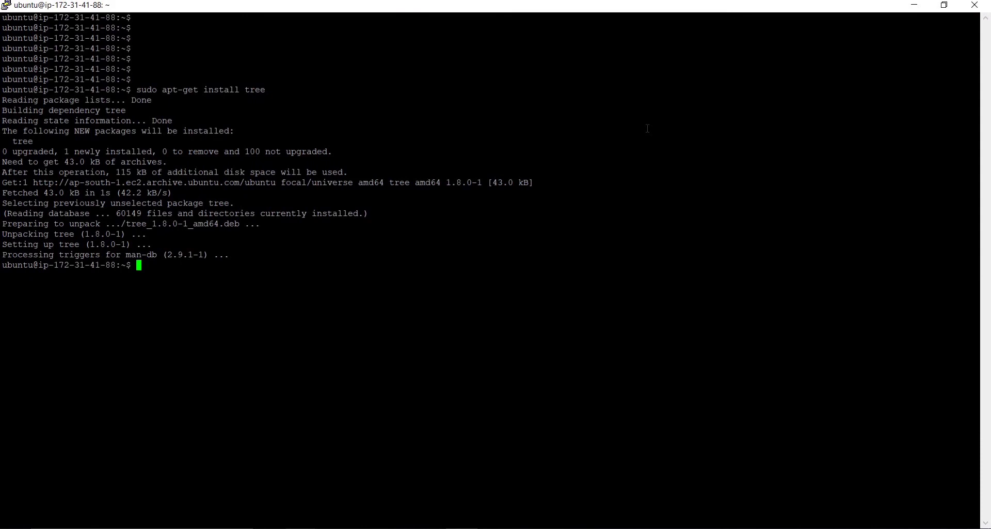
- Cancel a mistyped 'tee', run tree showing 0 directories, 0 files, and type exit
{"action": "type", "text": "tee"}
{"action": "key", "text": "Return"}
{"action": "key", "text": "ctrl+c"}
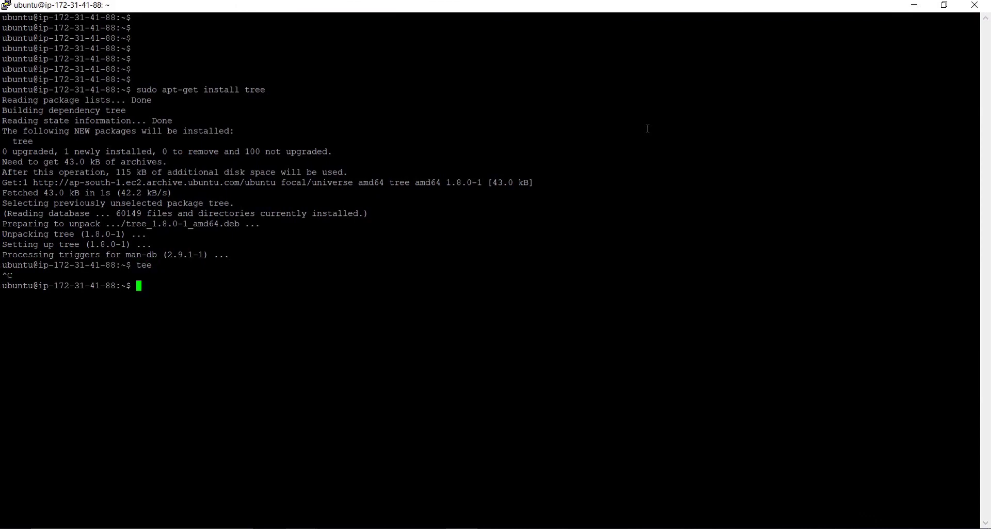
{"action": "type", "text": "tree"}
{"action": "key", "text": "Return"}
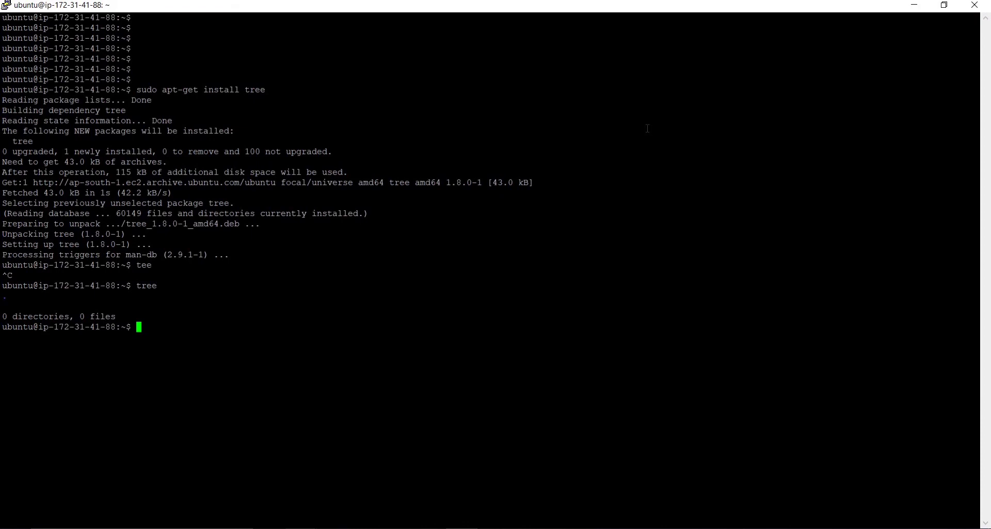
{"action": "type", "text": "exit"}
- Close the SSH session and open the running instances list from the EC2 dashboard
{"action": "key", "text": "Return"}
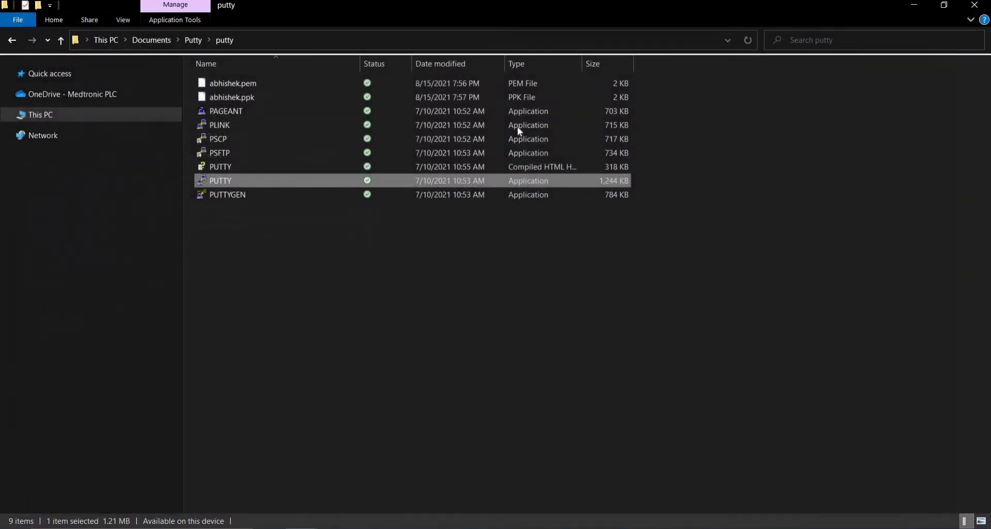
{"action": "left_click", "coordinate": [366, 528]}
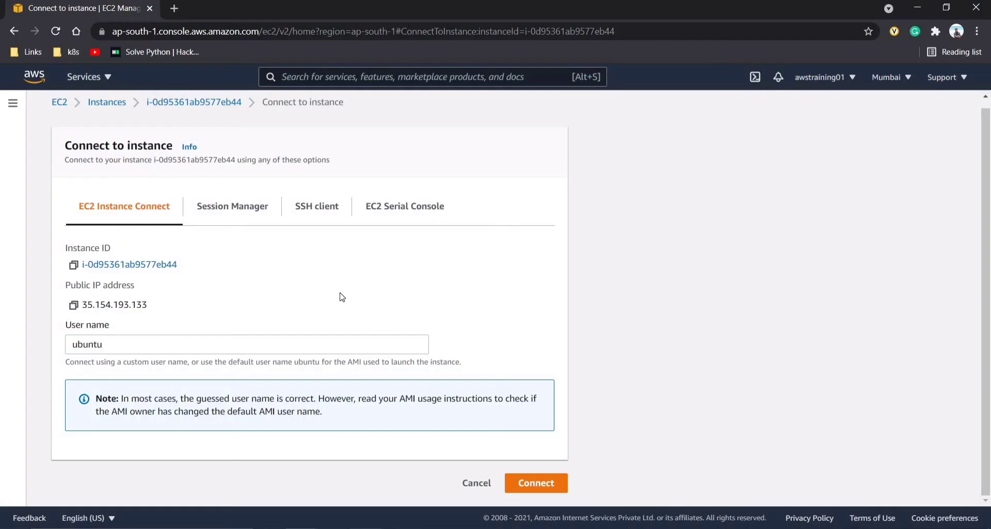
{"action": "scroll", "coordinate": [76, 114], "scroll_direction": "up", "scroll_amount": 1}
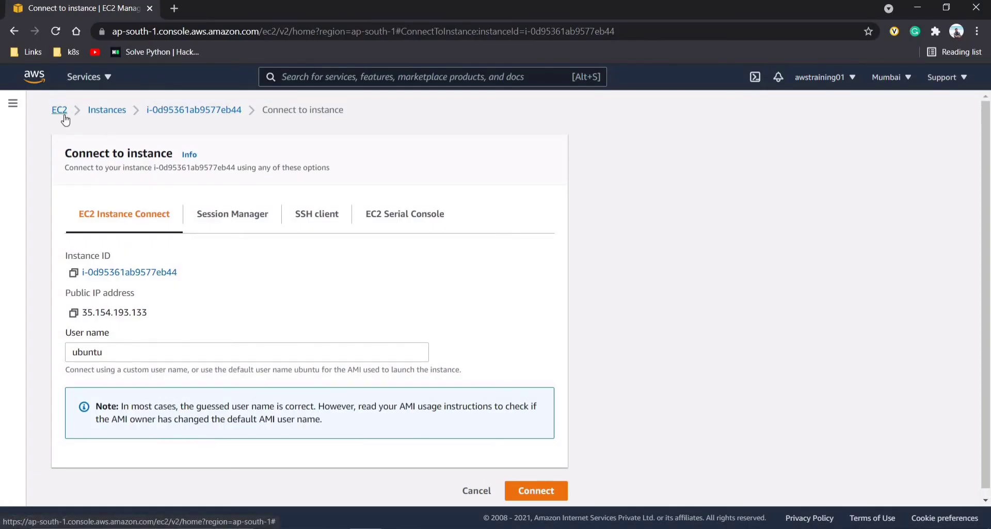
{"action": "left_click", "coordinate": [60, 112]}
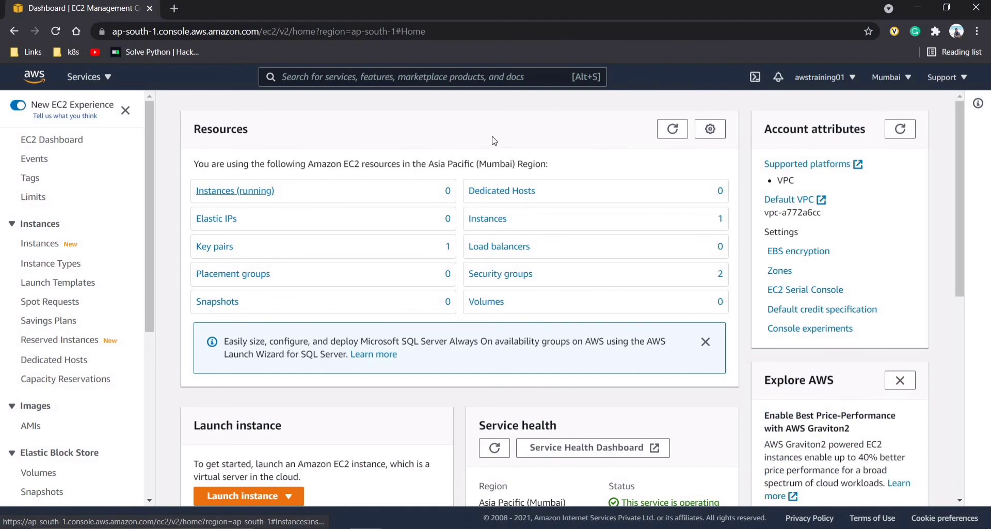
{"action": "left_click", "coordinate": [676, 130]}
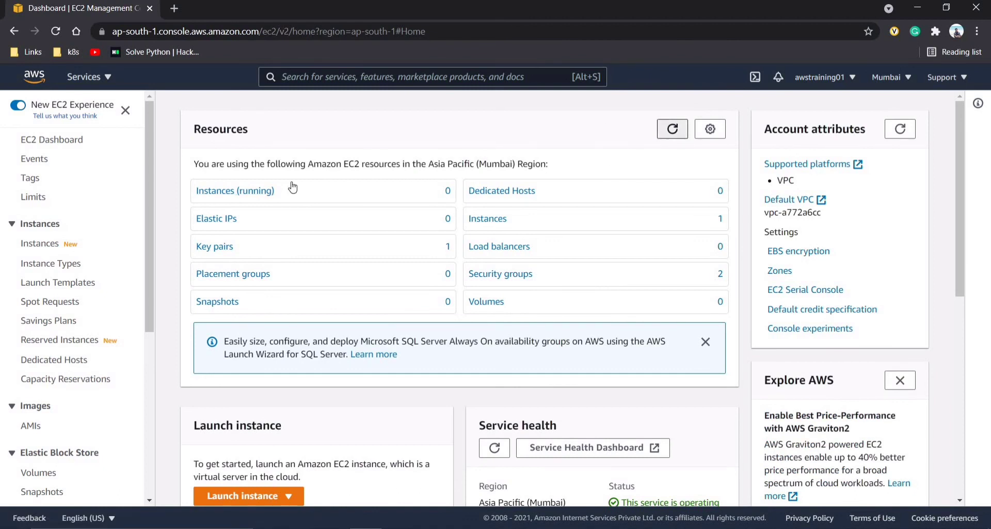
{"action": "left_click", "coordinate": [230, 191]}
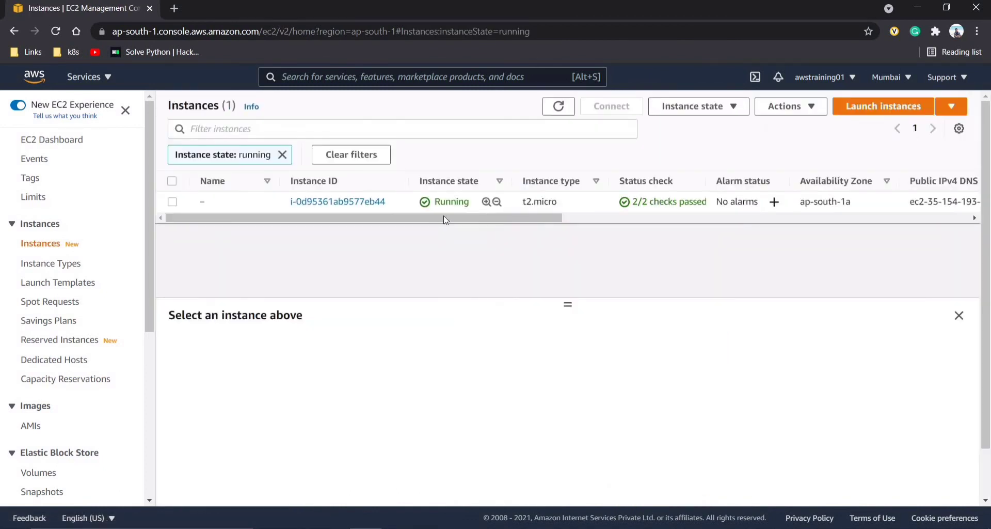
- Select the instance and browse its Details, showing 2/2 checks passed and Linux/UNIX platform
{"action": "scroll", "coordinate": [571, 212], "scroll_direction": "right", "scroll_amount": 8}
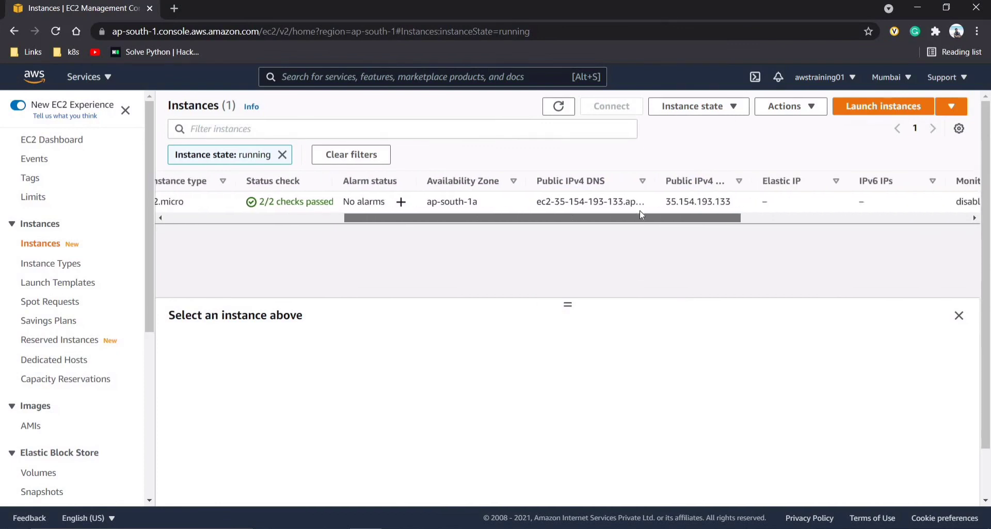
{"action": "left_click", "coordinate": [651, 203]}
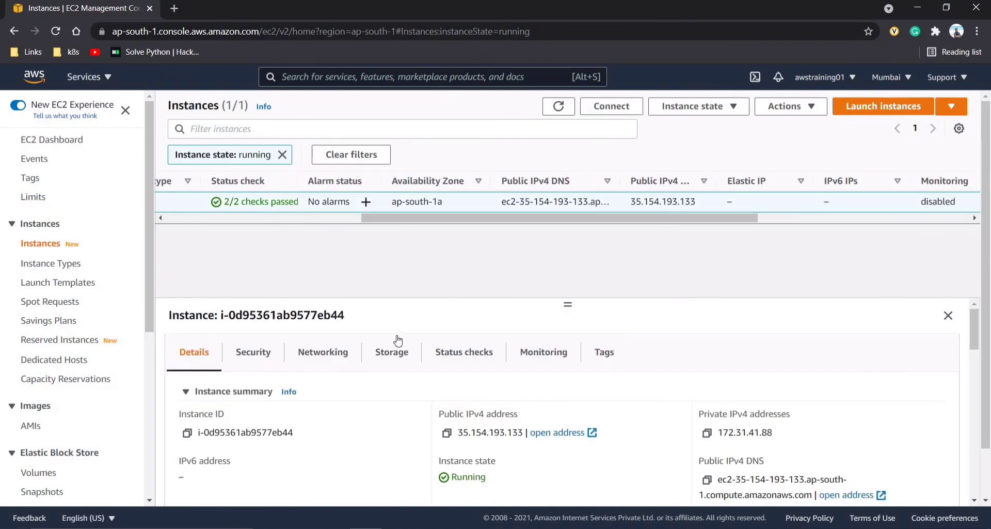
{"action": "scroll", "coordinate": [397, 341], "scroll_direction": "down", "scroll_amount": 2}
{"action": "scroll", "coordinate": [397, 340], "scroll_direction": "up", "scroll_amount": 1}
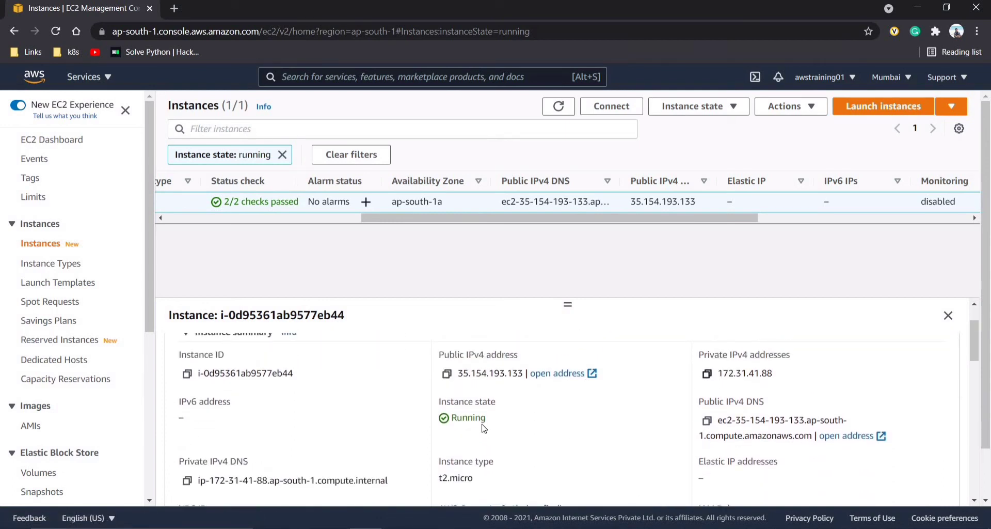
{"action": "scroll", "coordinate": [470, 416], "scroll_direction": "down", "scroll_amount": 1}
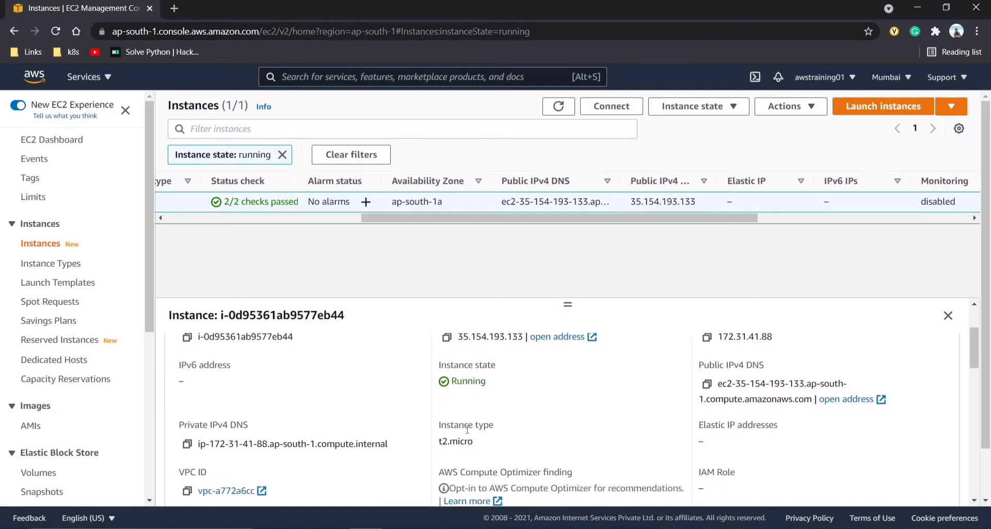
{"action": "scroll", "coordinate": [467, 429], "scroll_direction": "down", "scroll_amount": 3}
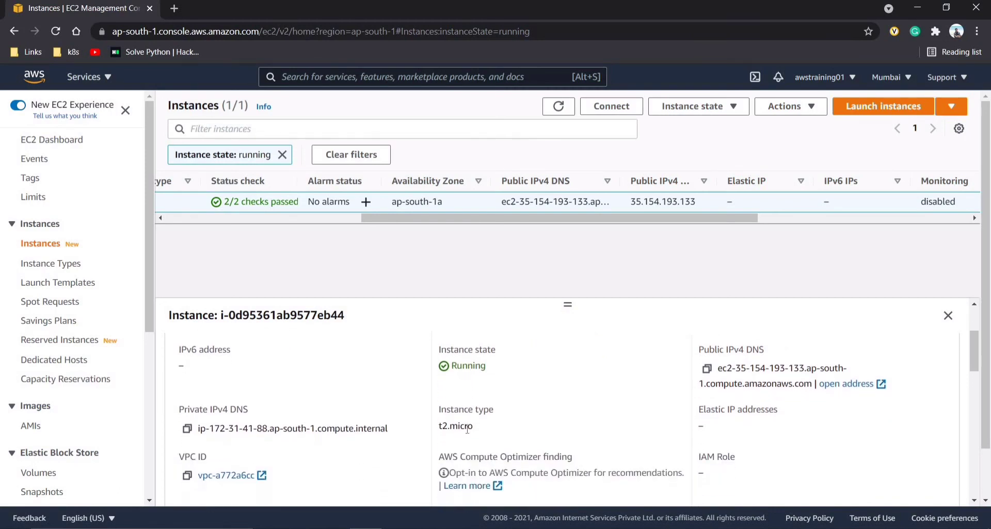
{"action": "scroll", "coordinate": [465, 432], "scroll_direction": "down", "scroll_amount": 1}
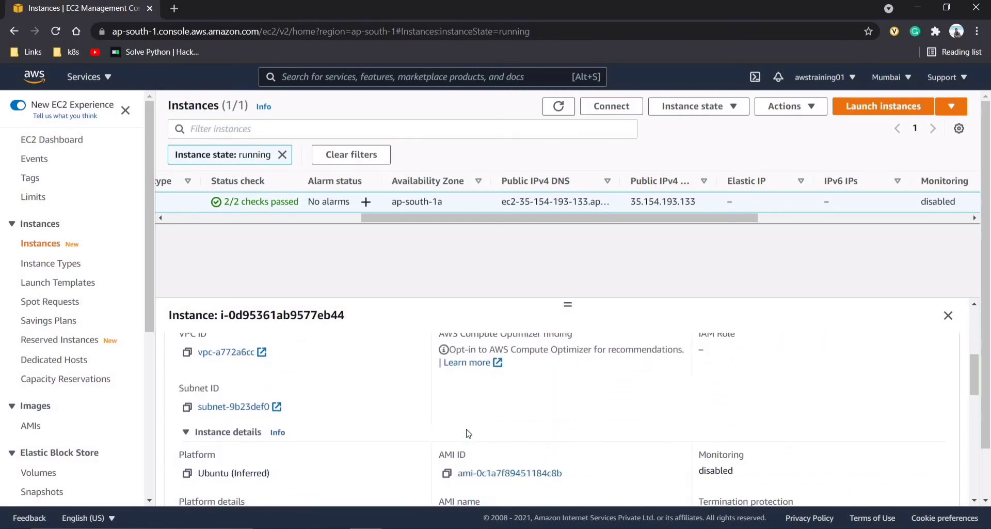
{"action": "scroll", "coordinate": [464, 436], "scroll_direction": "up", "scroll_amount": 1}
{"action": "scroll", "coordinate": [396, 447], "scroll_direction": "down", "scroll_amount": 2}
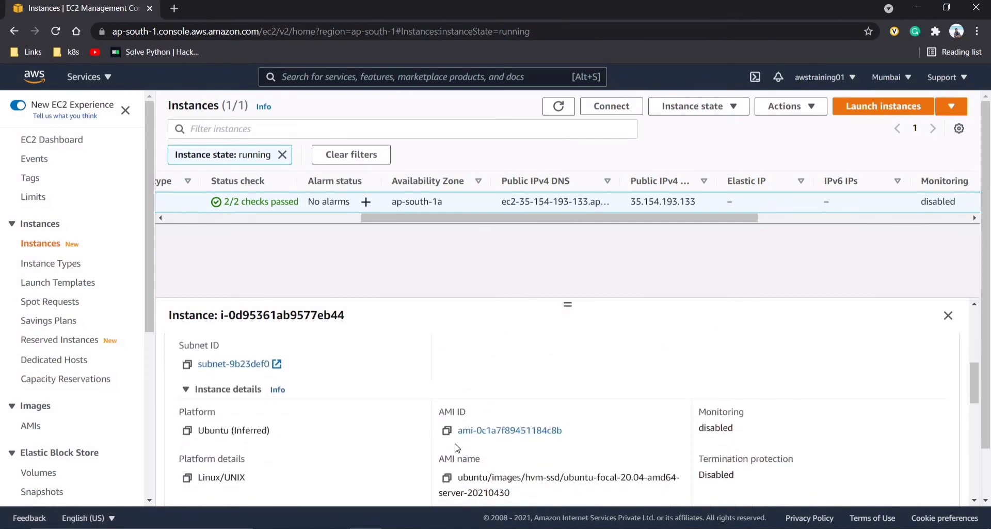
{"action": "scroll", "coordinate": [456, 447], "scroll_direction": "down", "scroll_amount": 2}
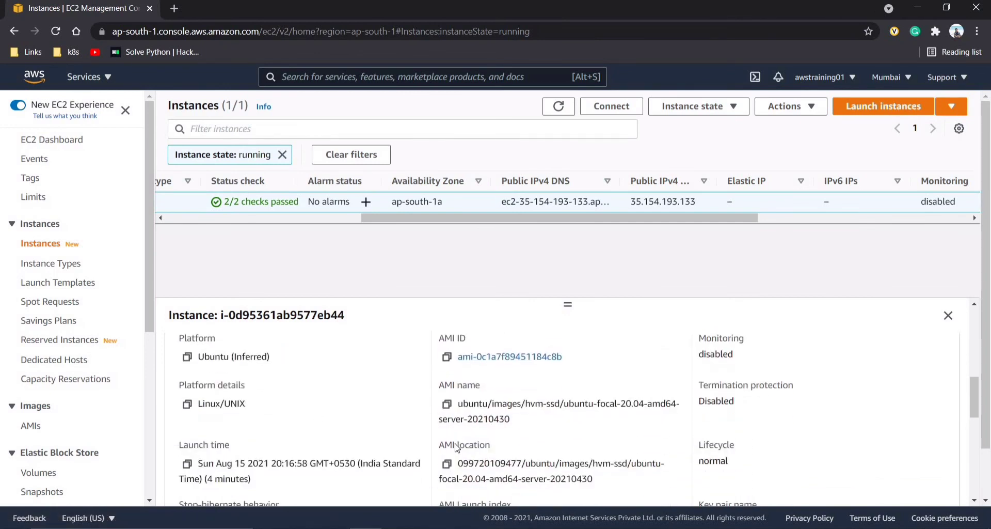
{"action": "triple_click", "coordinate": [238, 395]}
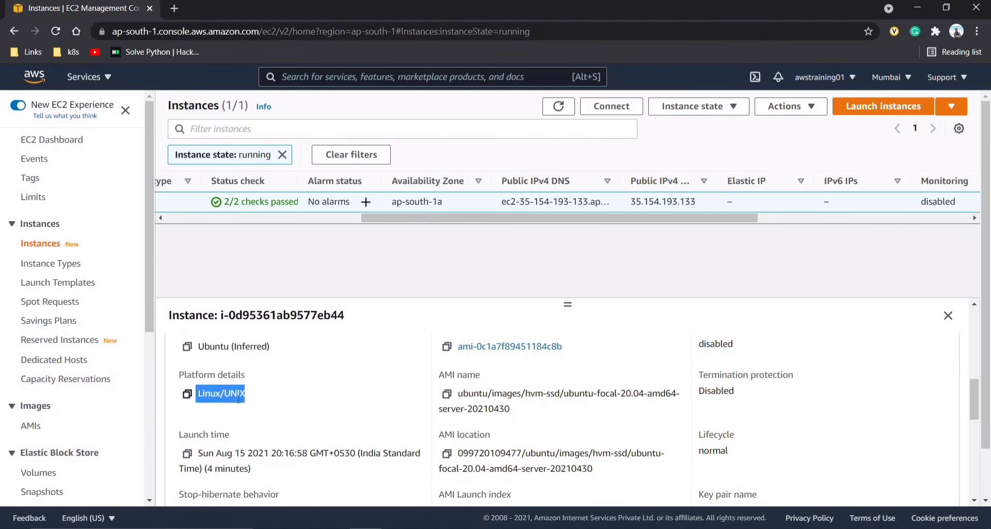
{"action": "scroll", "coordinate": [295, 399], "scroll_direction": "down", "scroll_amount": 5}
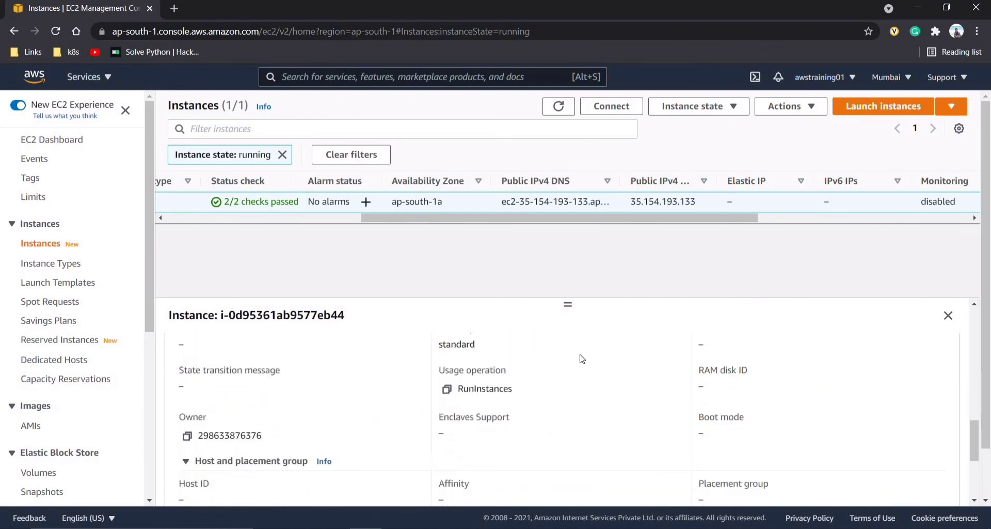
{"action": "scroll", "coordinate": [582, 359], "scroll_direction": "up", "scroll_amount": 2}
{"action": "scroll", "coordinate": [459, 413], "scroll_direction": "down", "scroll_amount": 4}
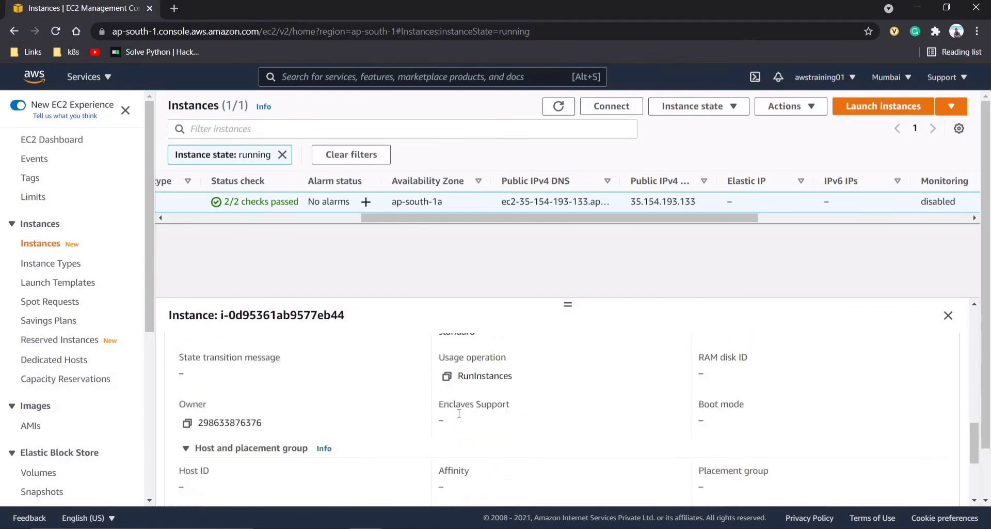
{"action": "scroll", "coordinate": [459, 413], "scroll_direction": "up", "scroll_amount": 5}
{"action": "scroll", "coordinate": [459, 413], "scroll_direction": "up", "scroll_amount": 6}
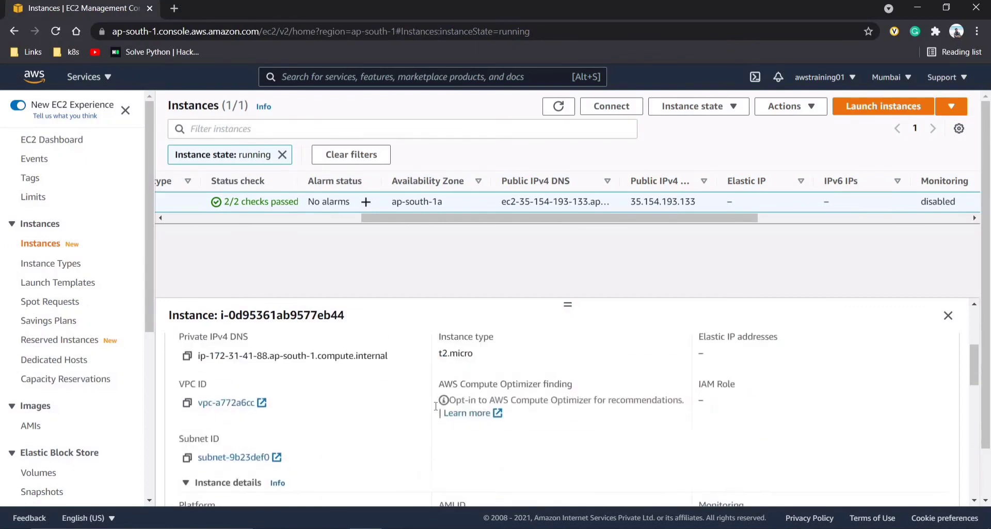
- Terminate the t2.micro instance from its right-click menu and confirm the termination
{"action": "left_click", "coordinate": [209, 217]}
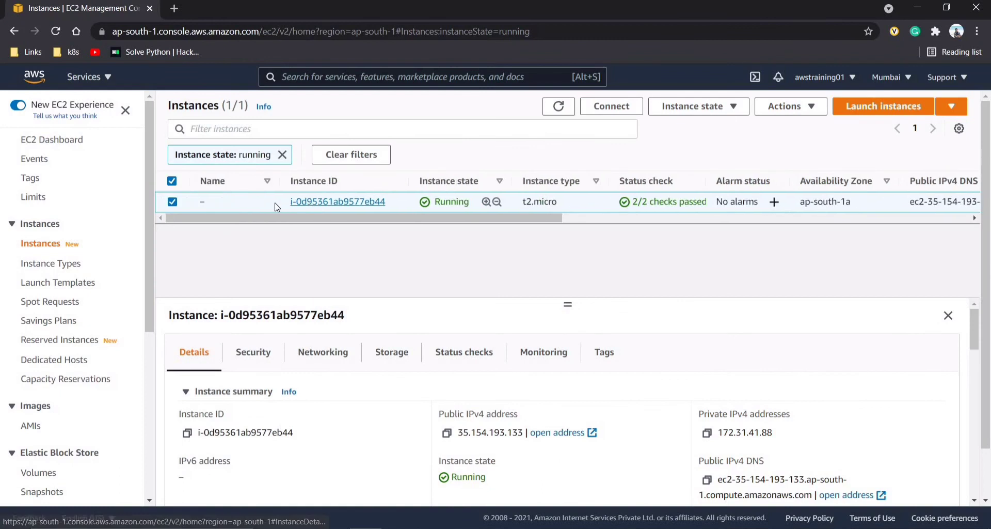
{"action": "right_click", "coordinate": [275, 202]}
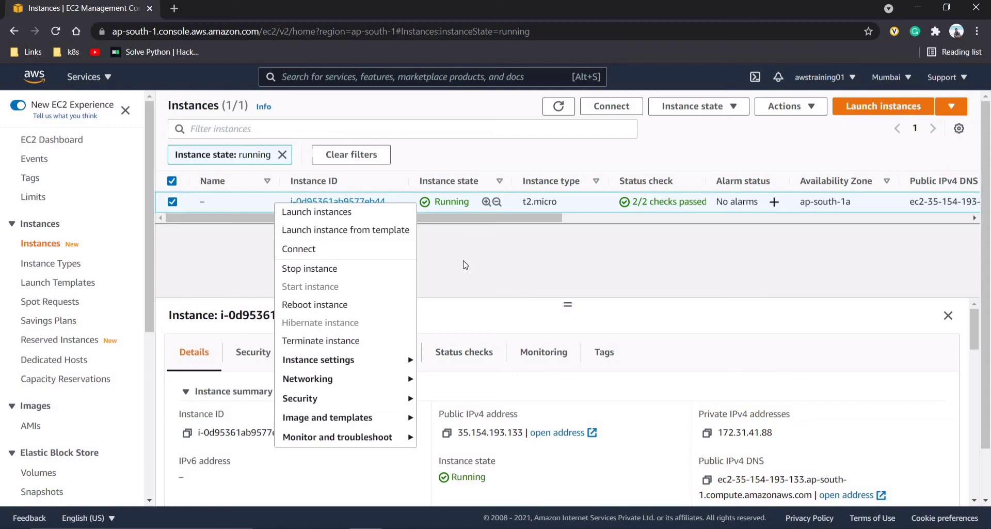
{"action": "left_click", "coordinate": [364, 342]}
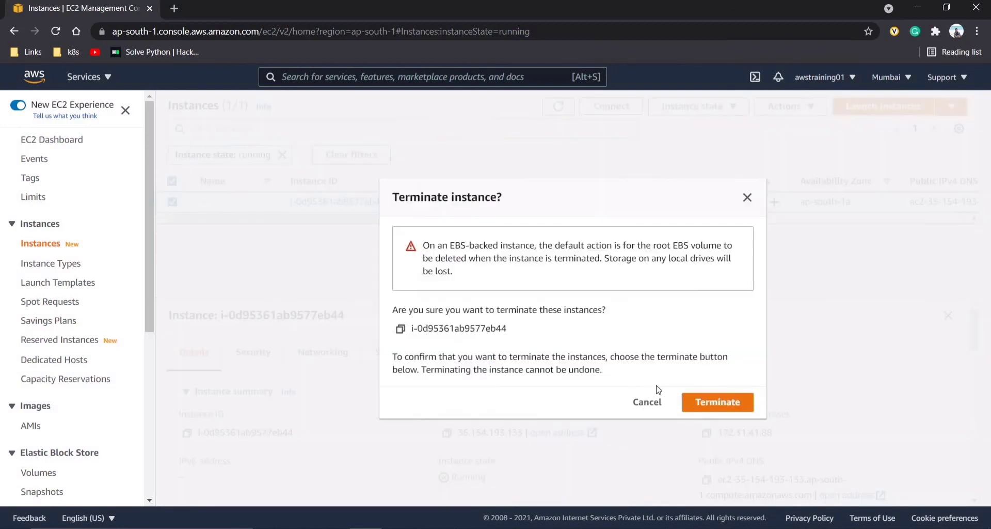
{"action": "left_click", "coordinate": [704, 406]}
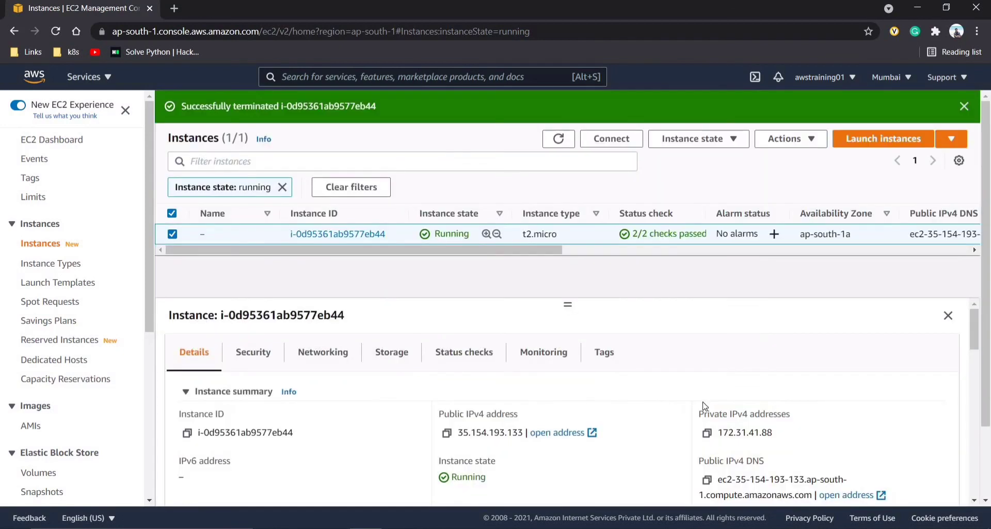